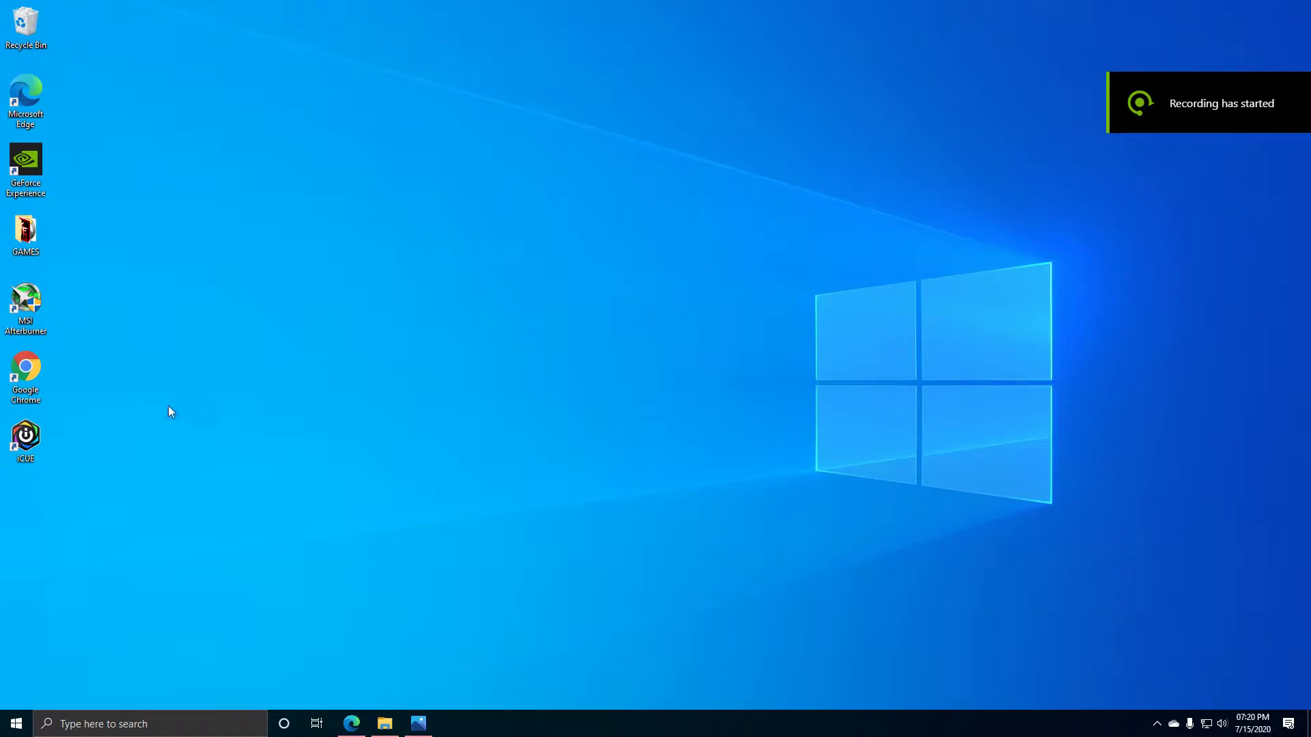
Launch iCUE from its desktop icon
double_click(39, 441)
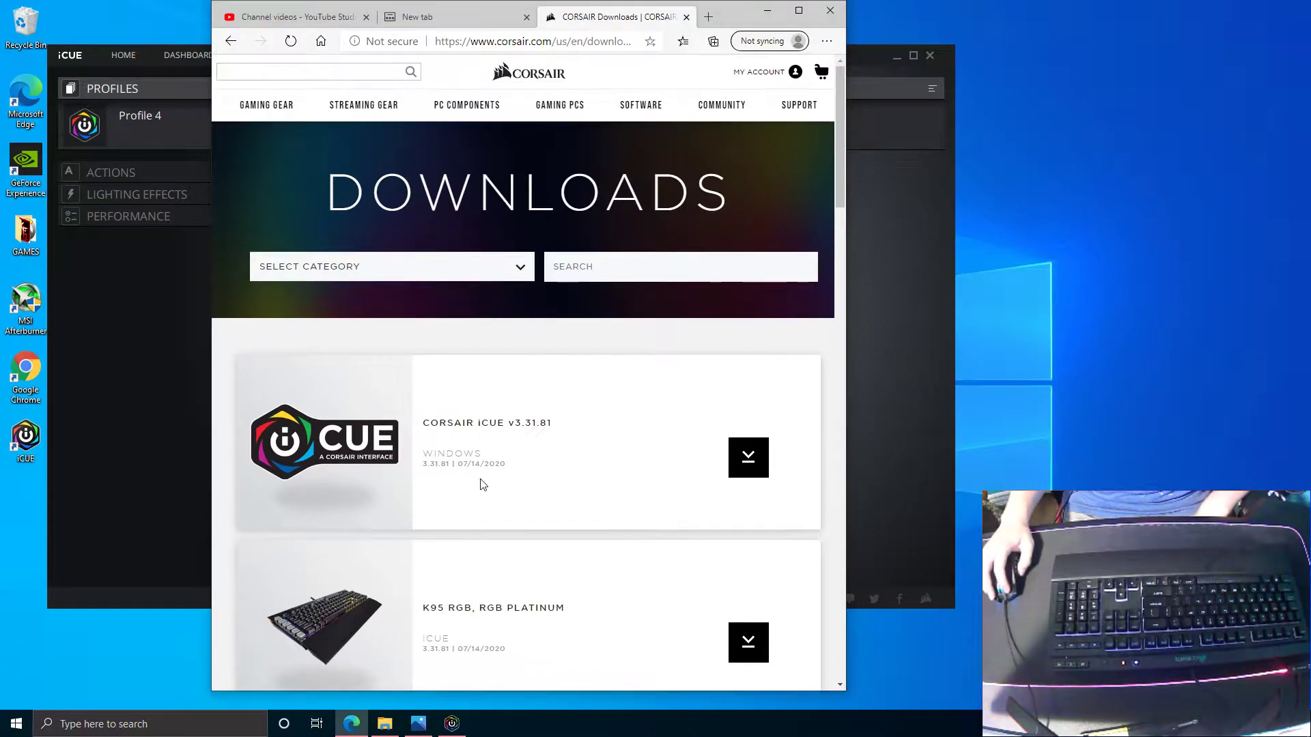
Close the Corsair downloads page in Edge and add a new keyboard lighting effect layer
left_click(830, 10)
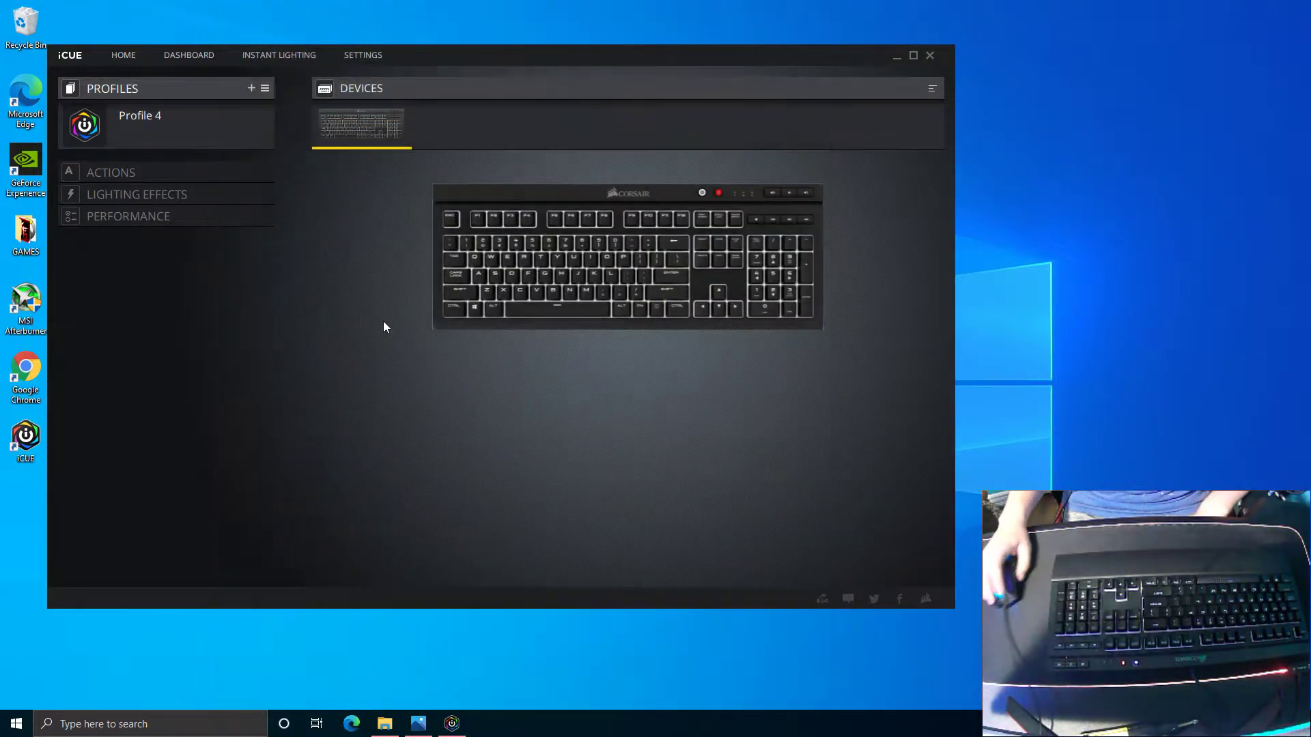
left_click(147, 194)
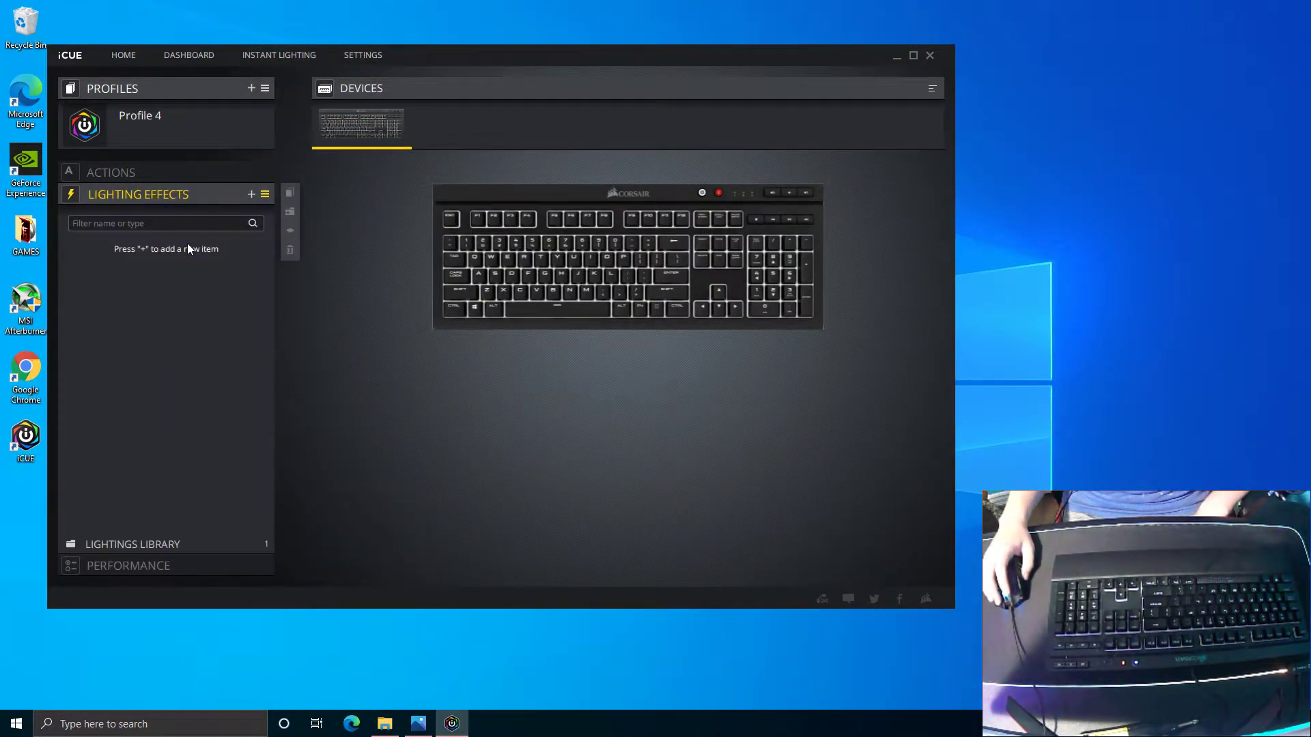
left_click(250, 194)
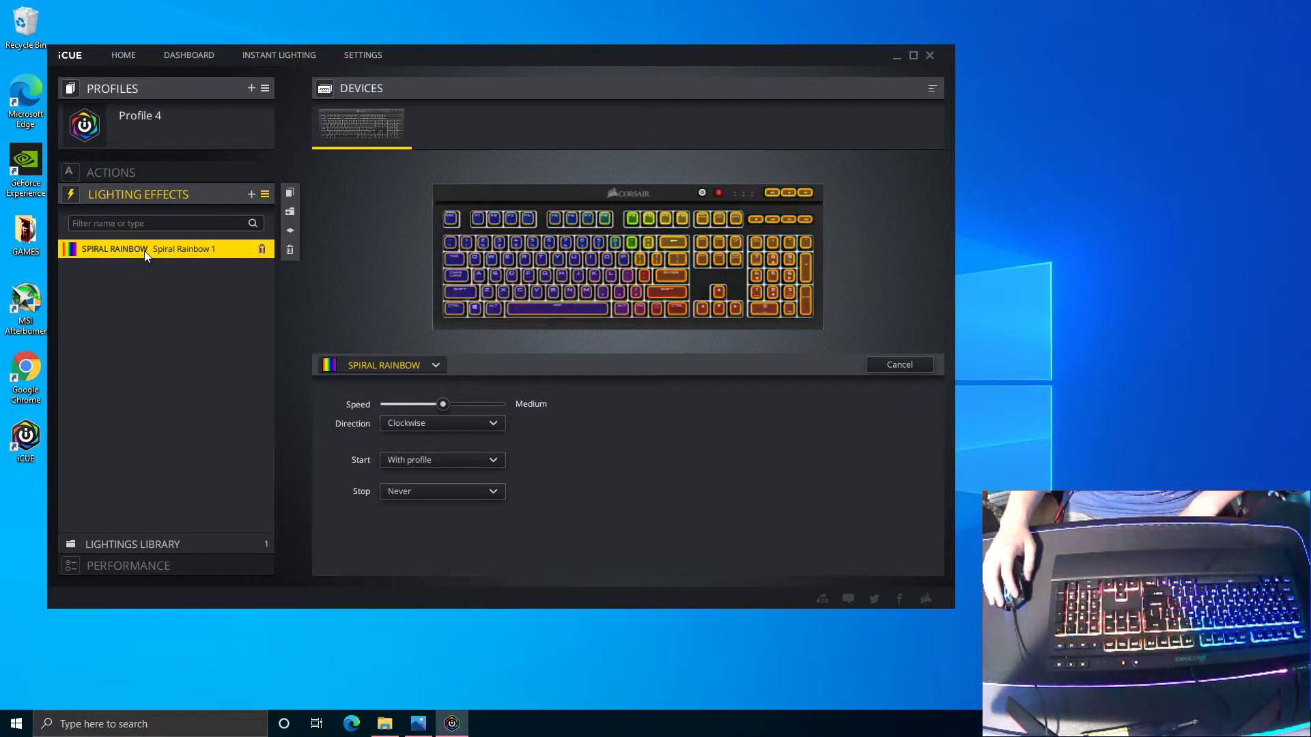
left_click(129, 194)
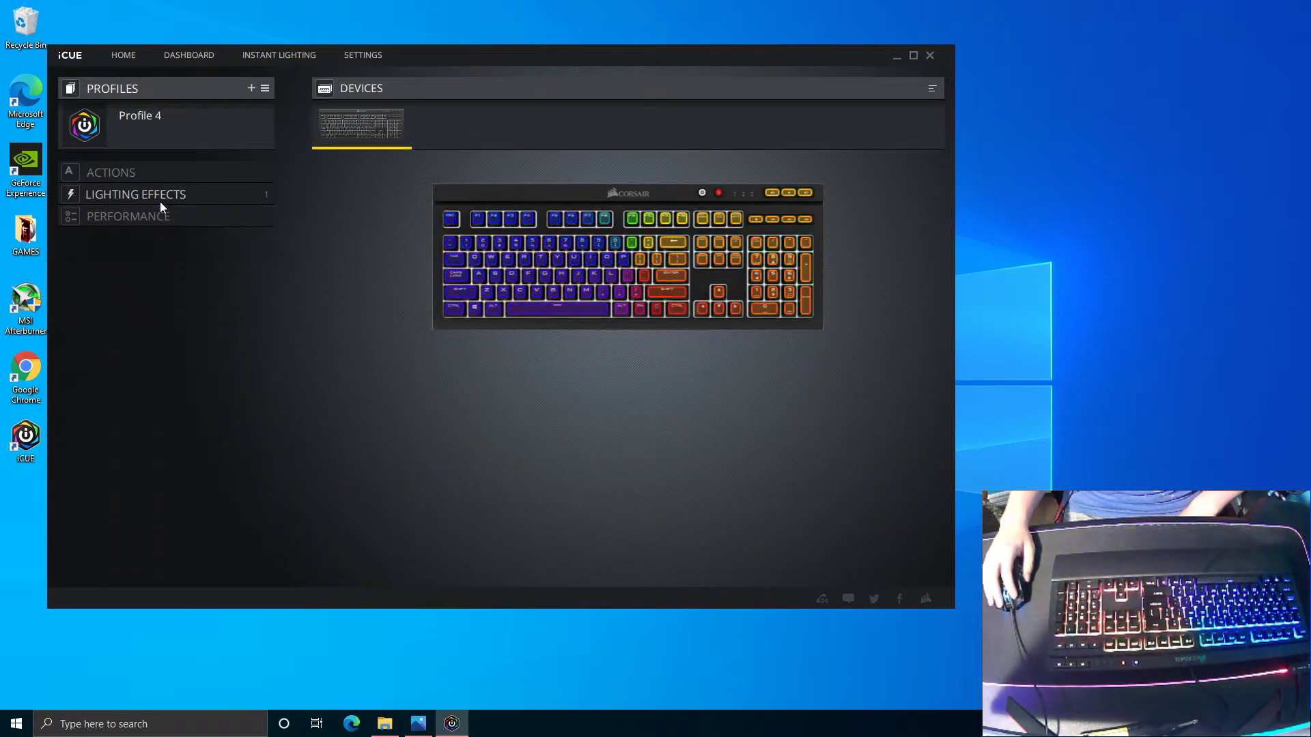
left_click(159, 202)
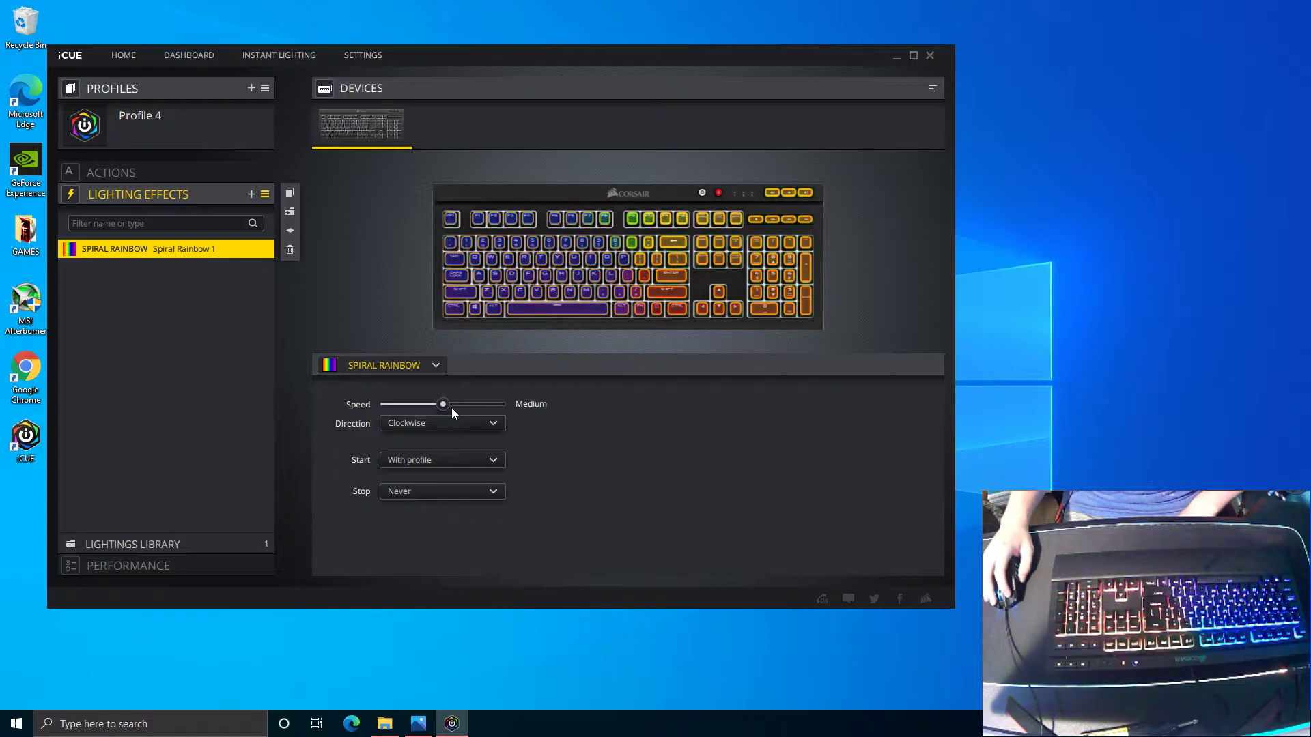
left_click(392, 362)
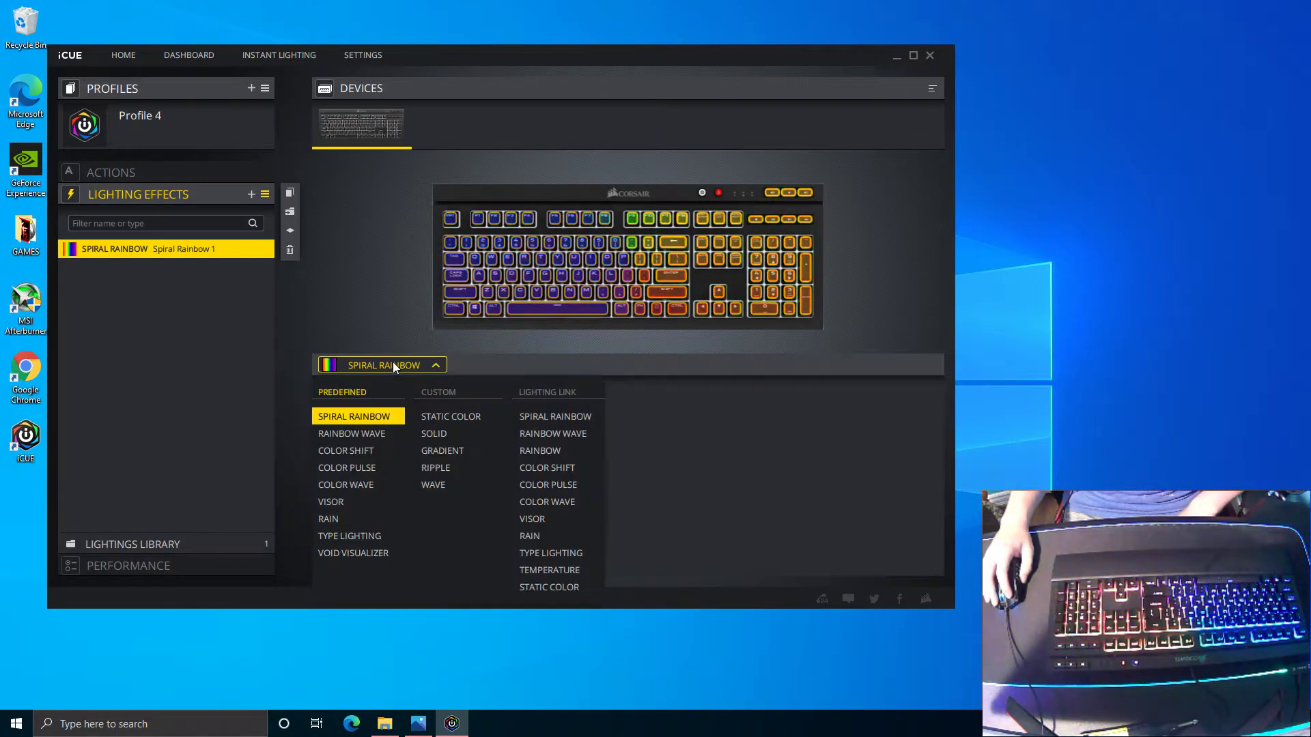
Make the layer a red Lighting Link static colour covering the left-hand keys
left_click(564, 589)
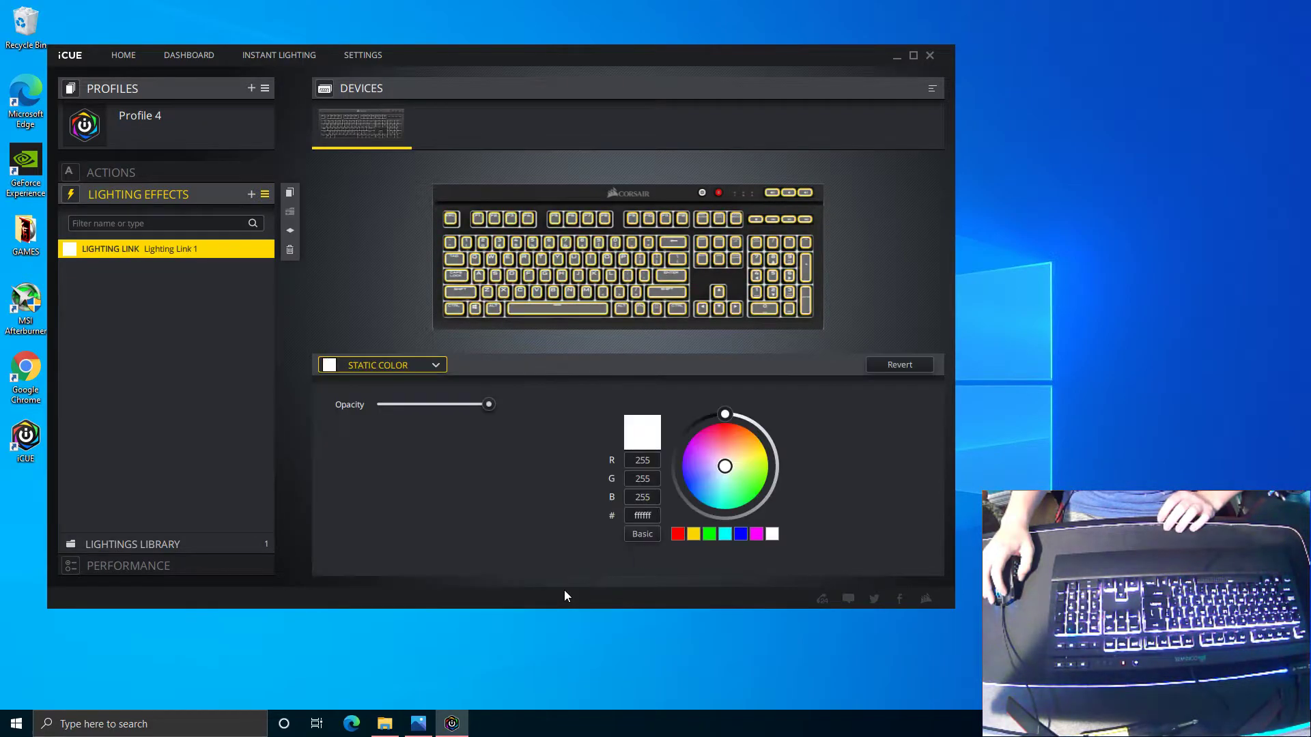
left_click_drag(719, 472, 728, 428)
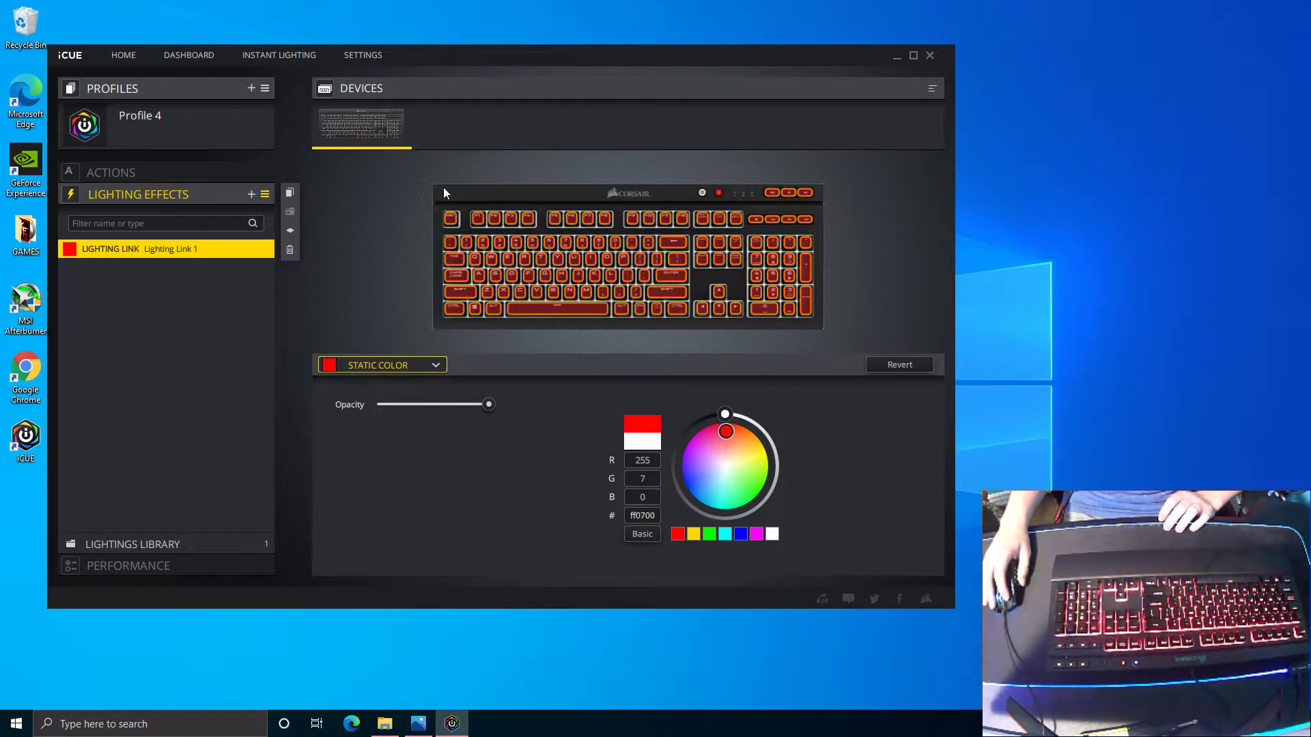
left_click_drag(437, 201, 546, 325)
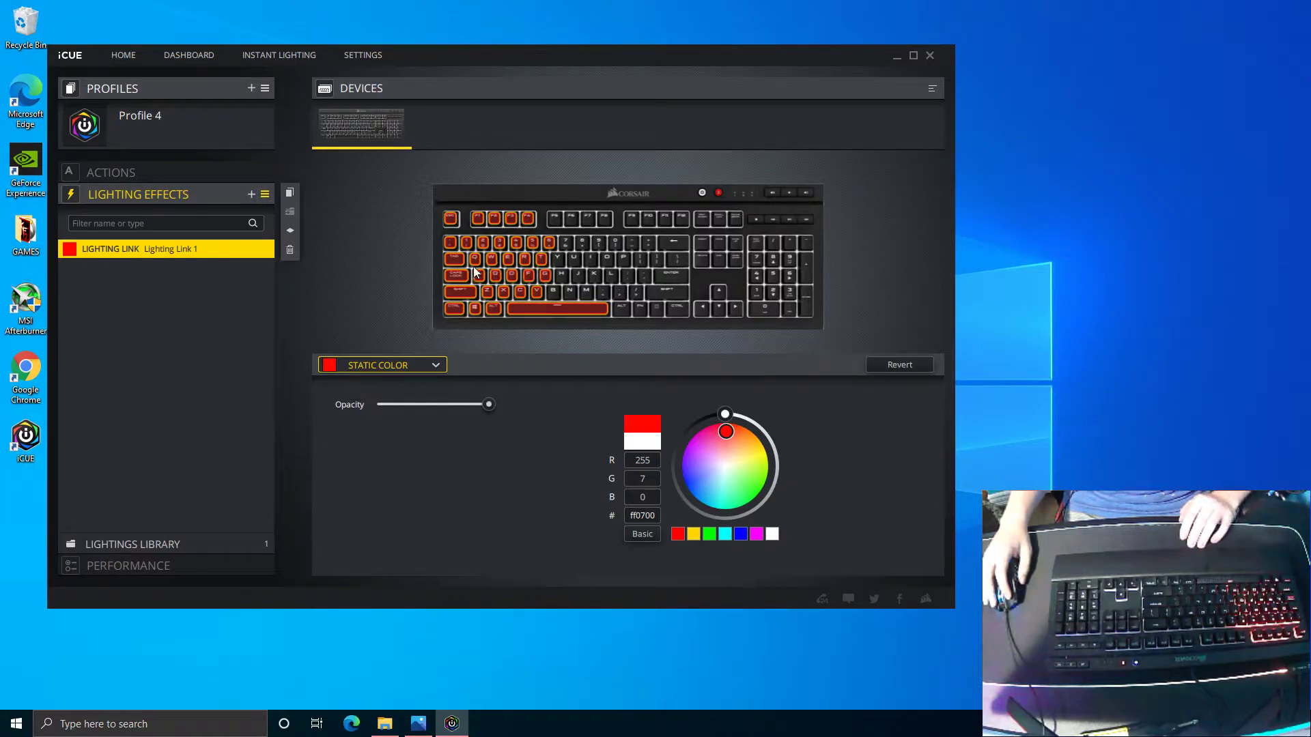
Add a second Lighting Link static-colour layer covering the middle keys
left_click(250, 193)
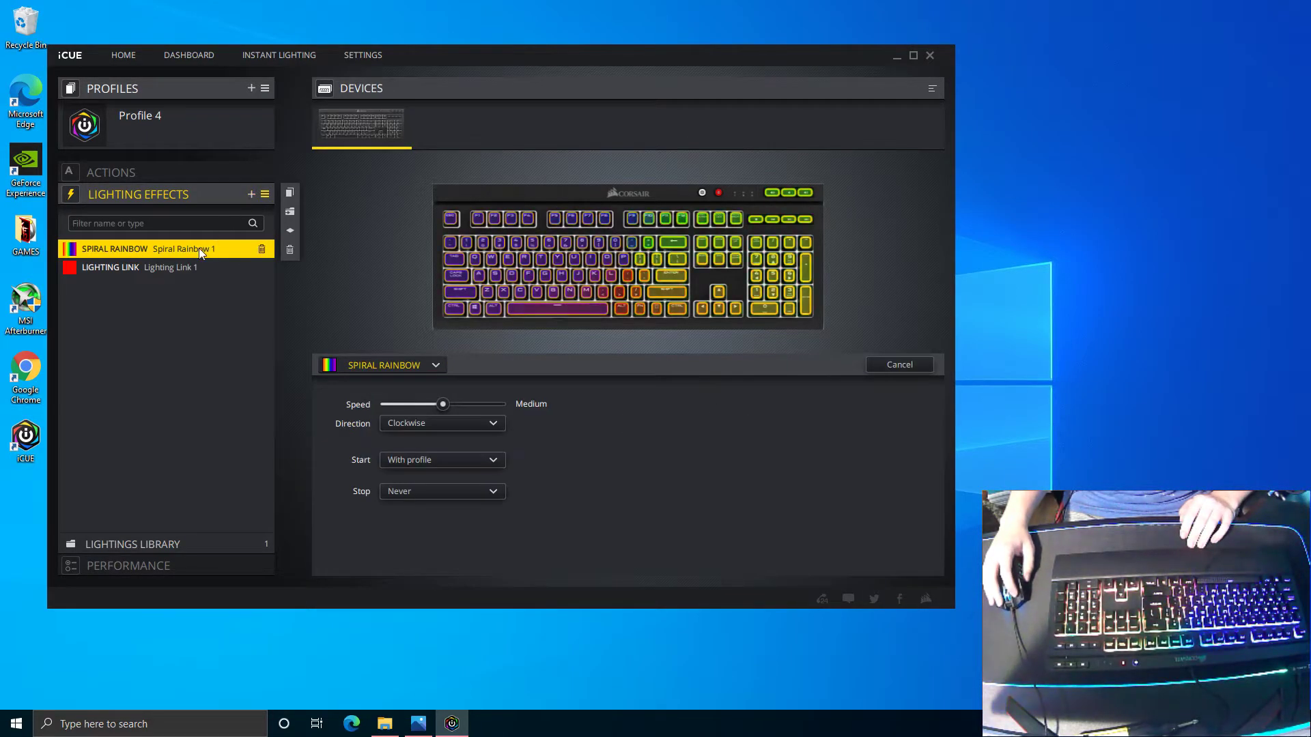
left_click(403, 365)
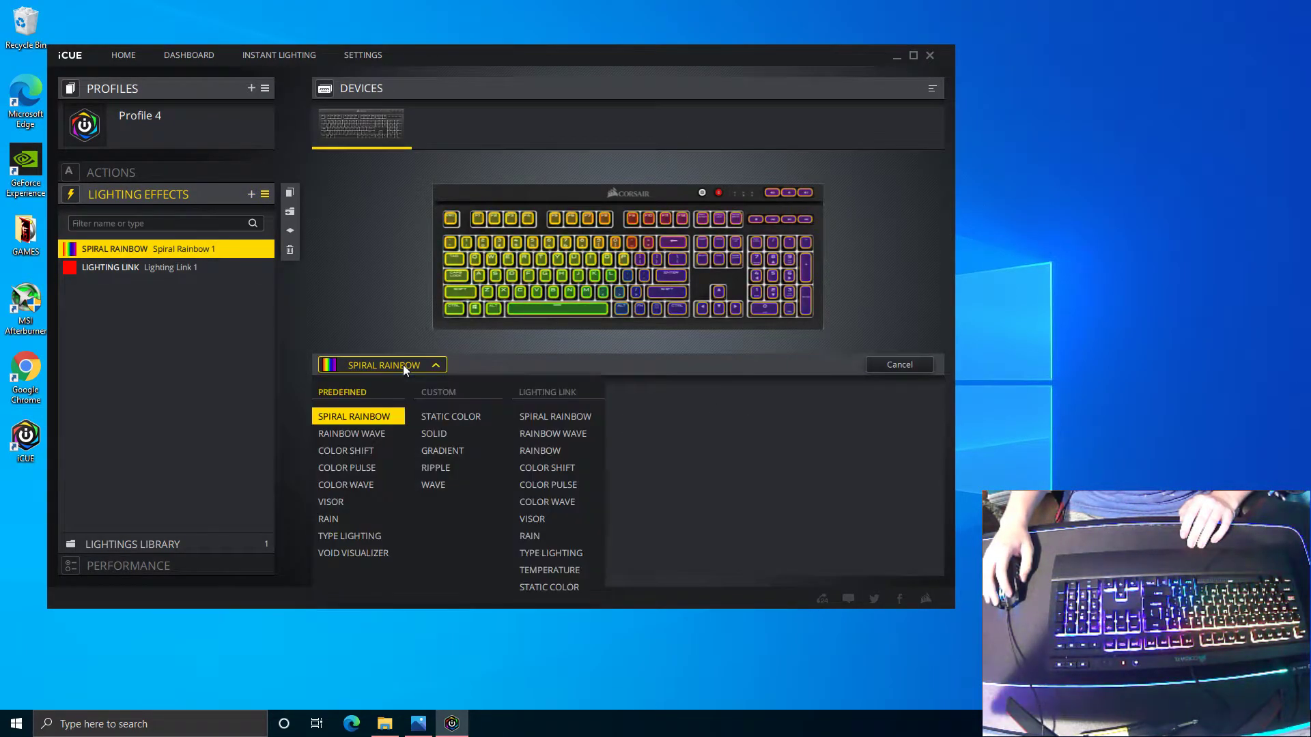
left_click(555, 588)
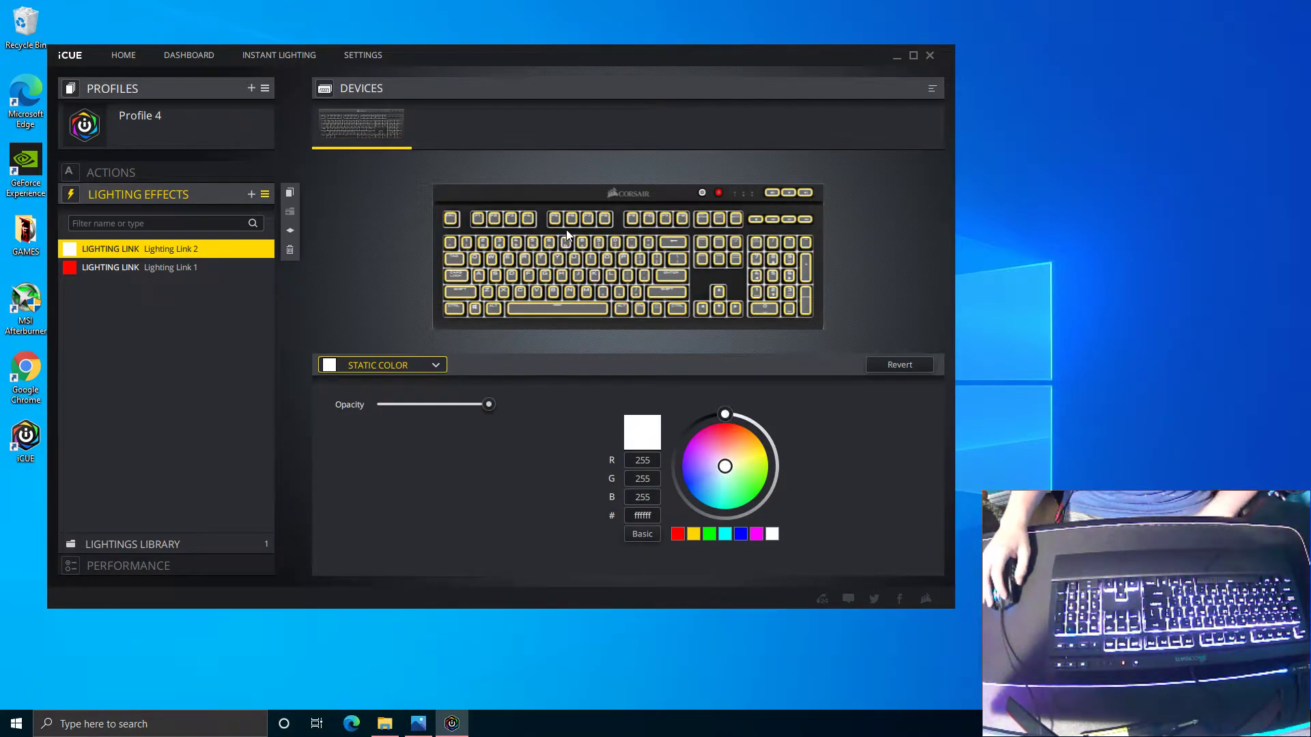
left_click_drag(556, 197, 669, 313)
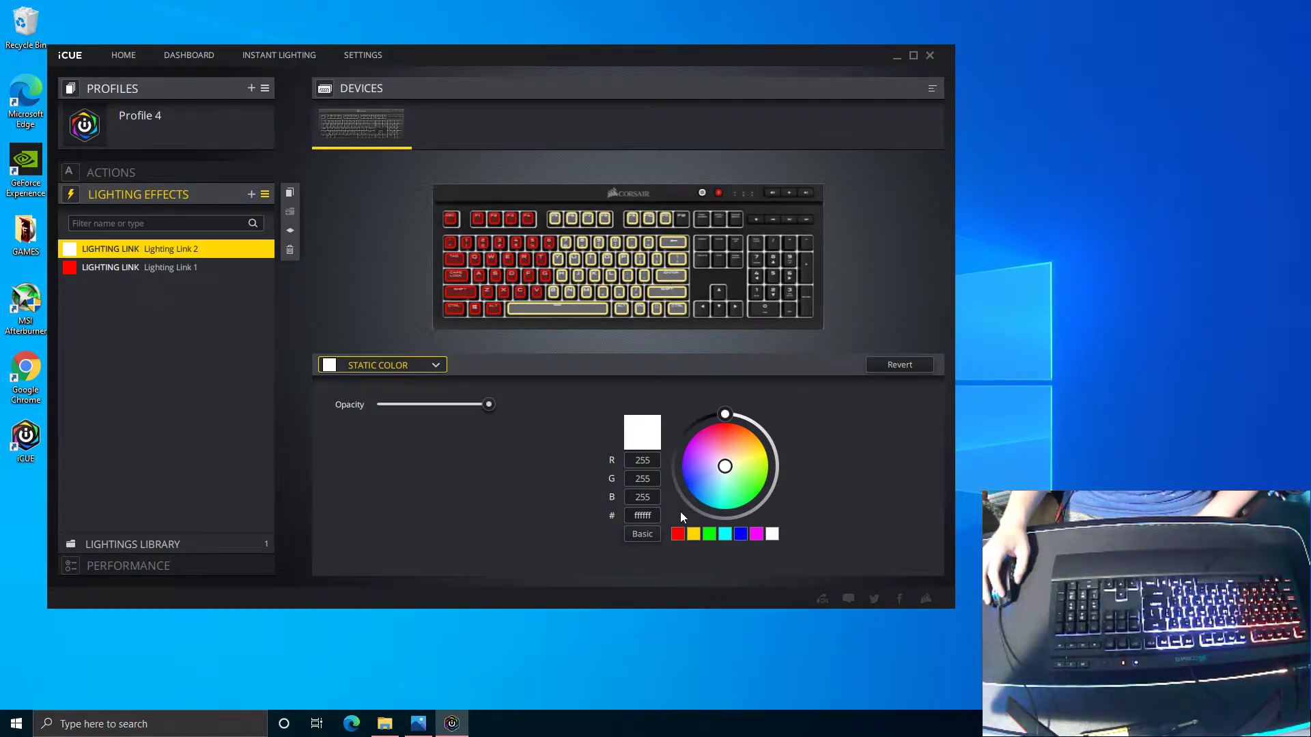
Add Lighting Link 3 as a red static colour over the navigation and number-pad keys
left_click(250, 194)
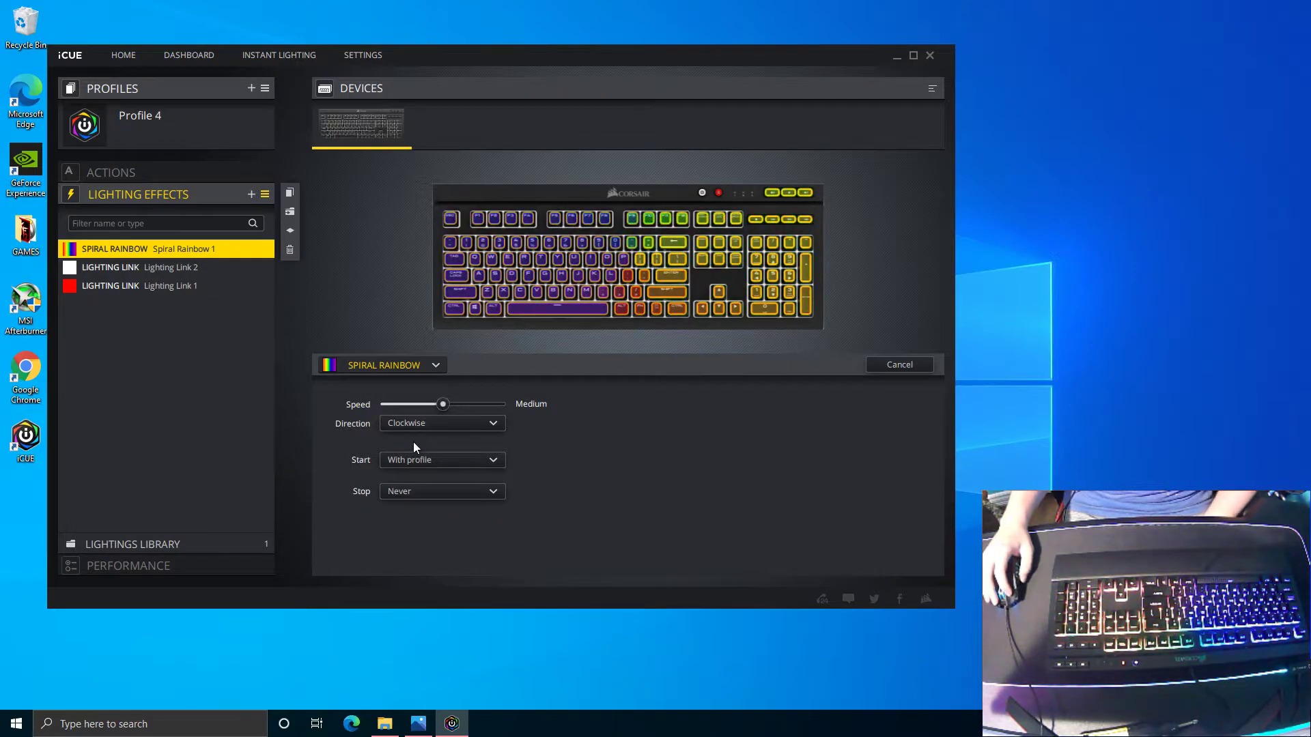
left_click(375, 366)
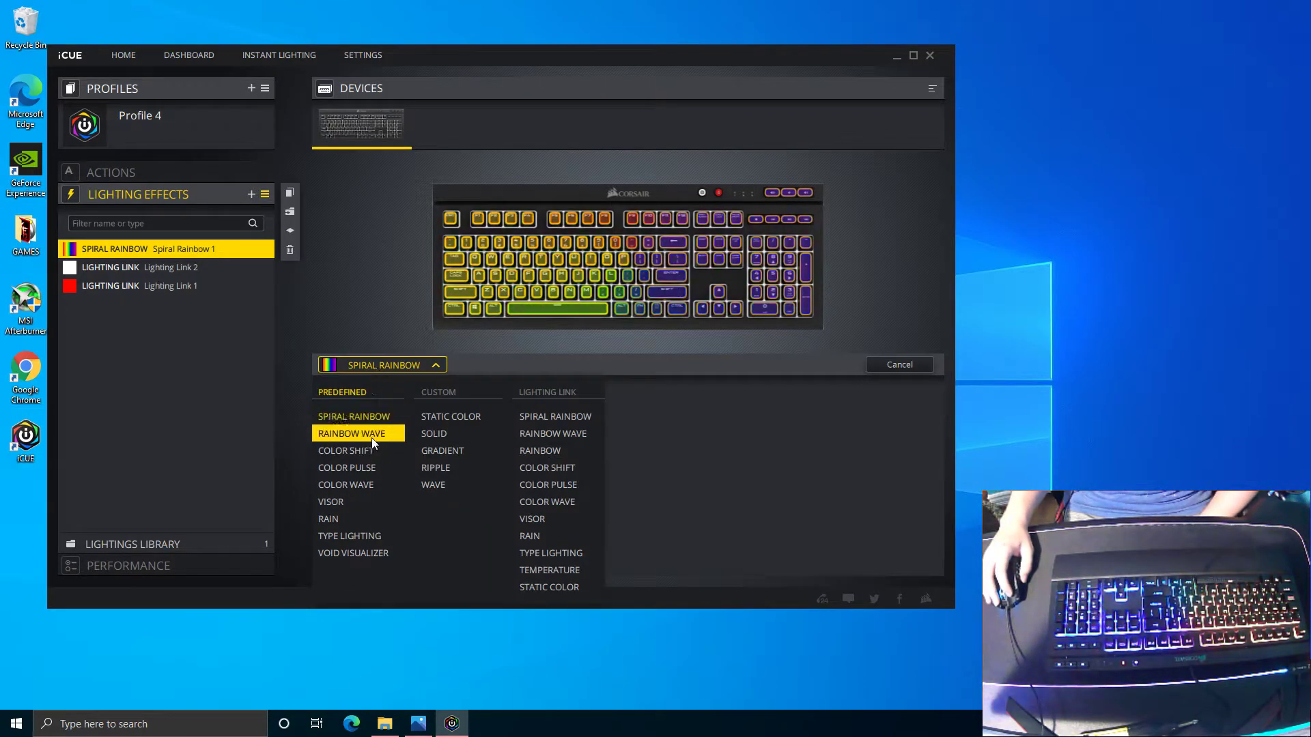
left_click(560, 587)
left_click_drag(726, 441, 727, 416)
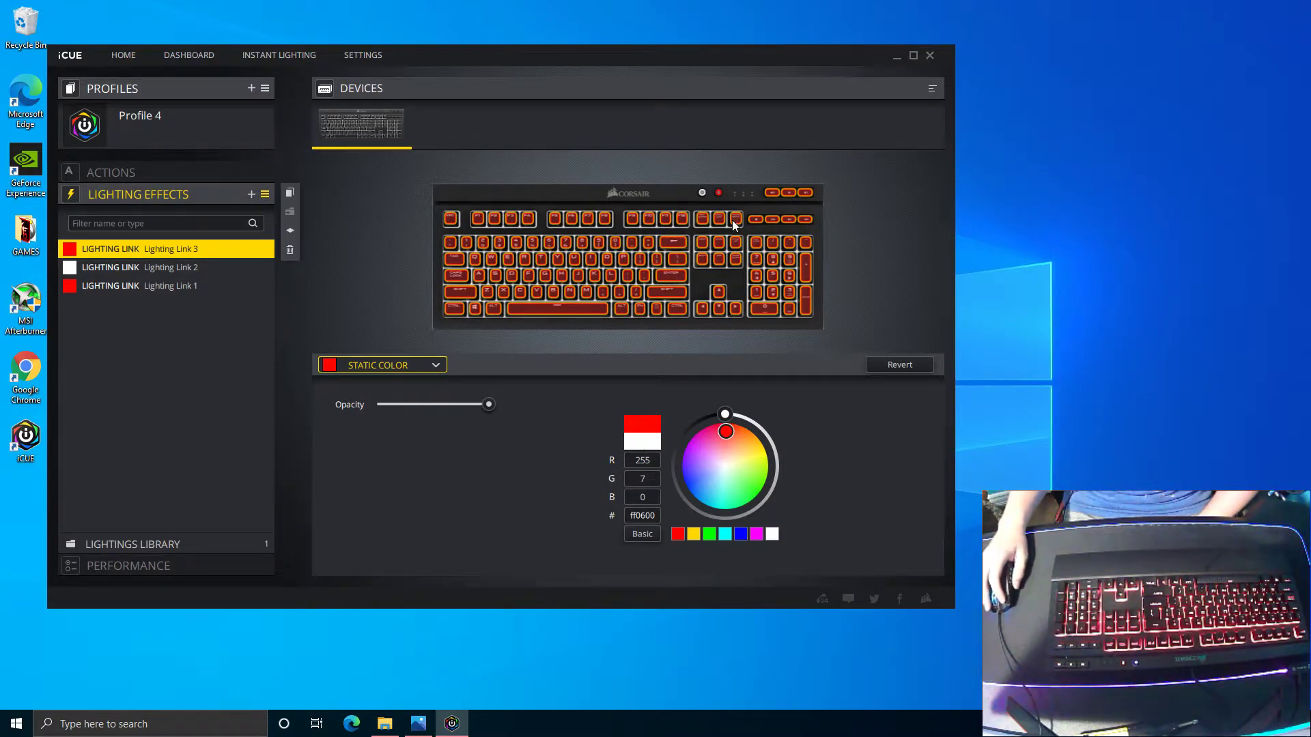
left_click_drag(682, 182, 840, 330)
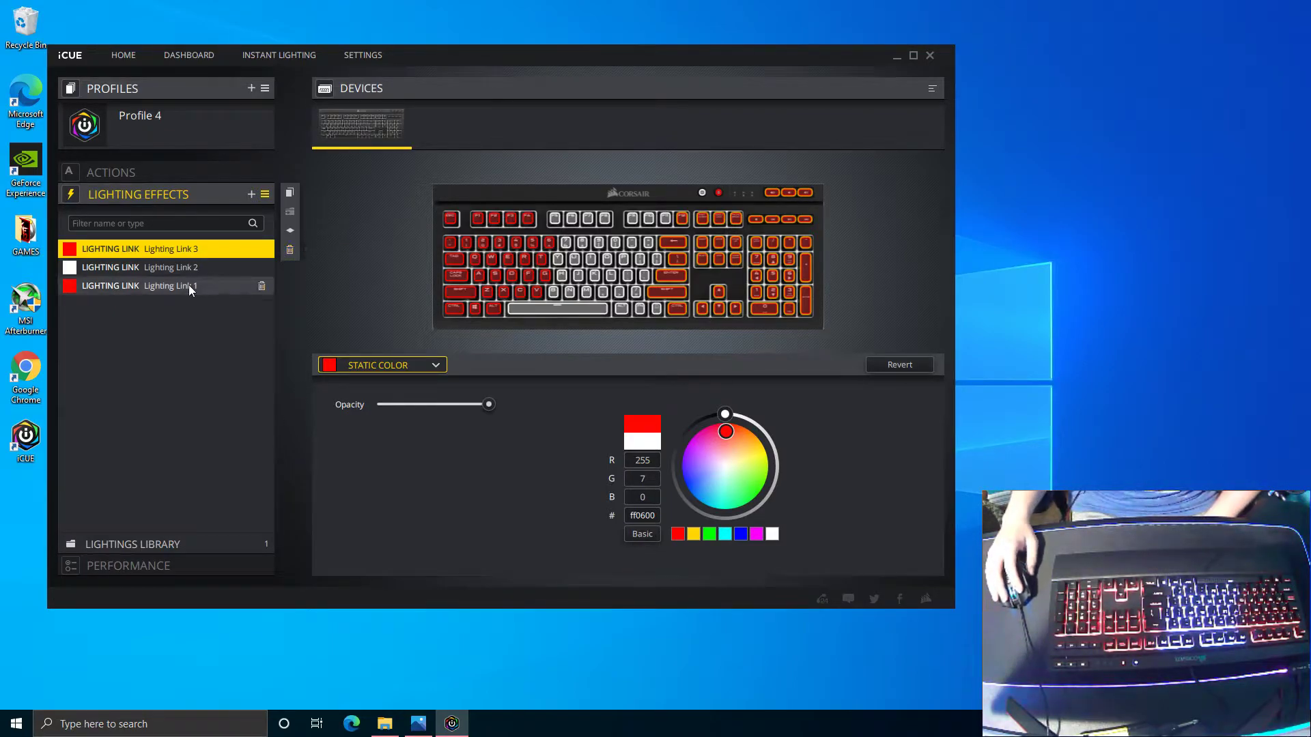
Move Lighting Link 1 to the top, trim its right-hand keys, and delete white Lighting Link 2
left_click_drag(189, 285, 196, 237)
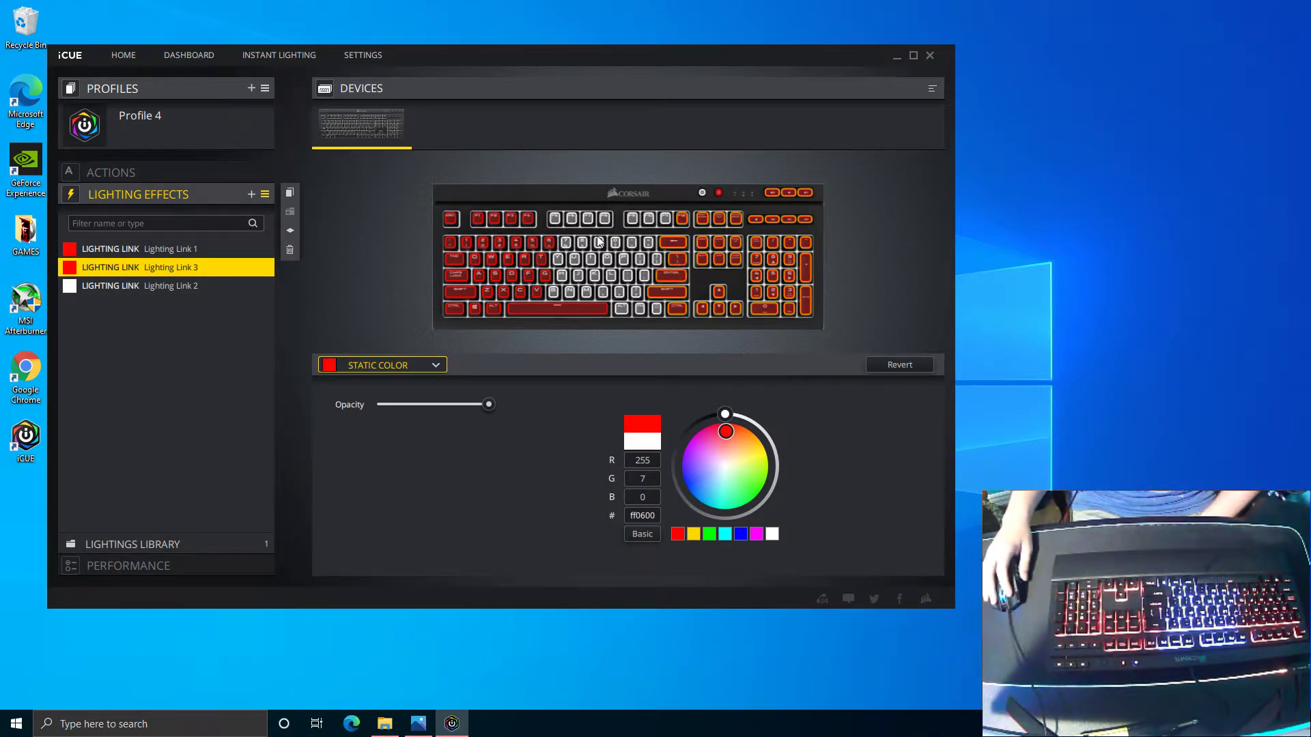
left_click(549, 206)
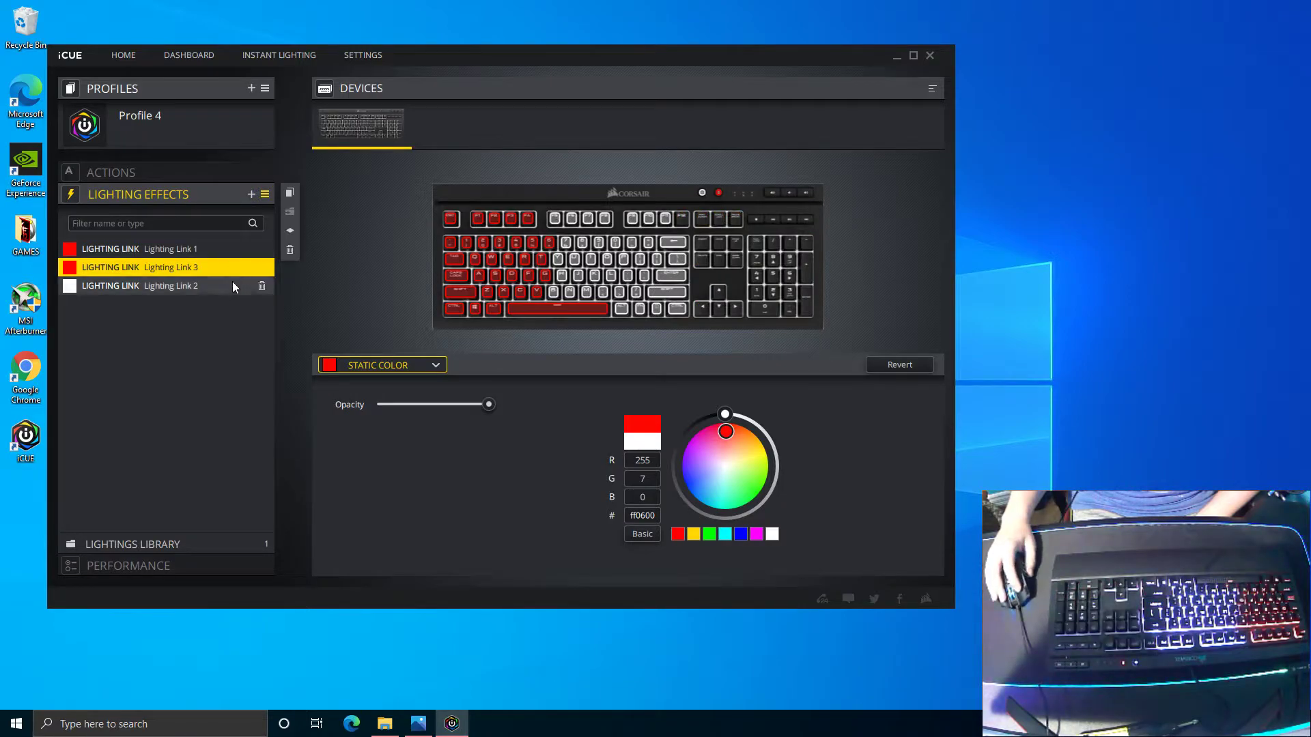
left_click(260, 287)
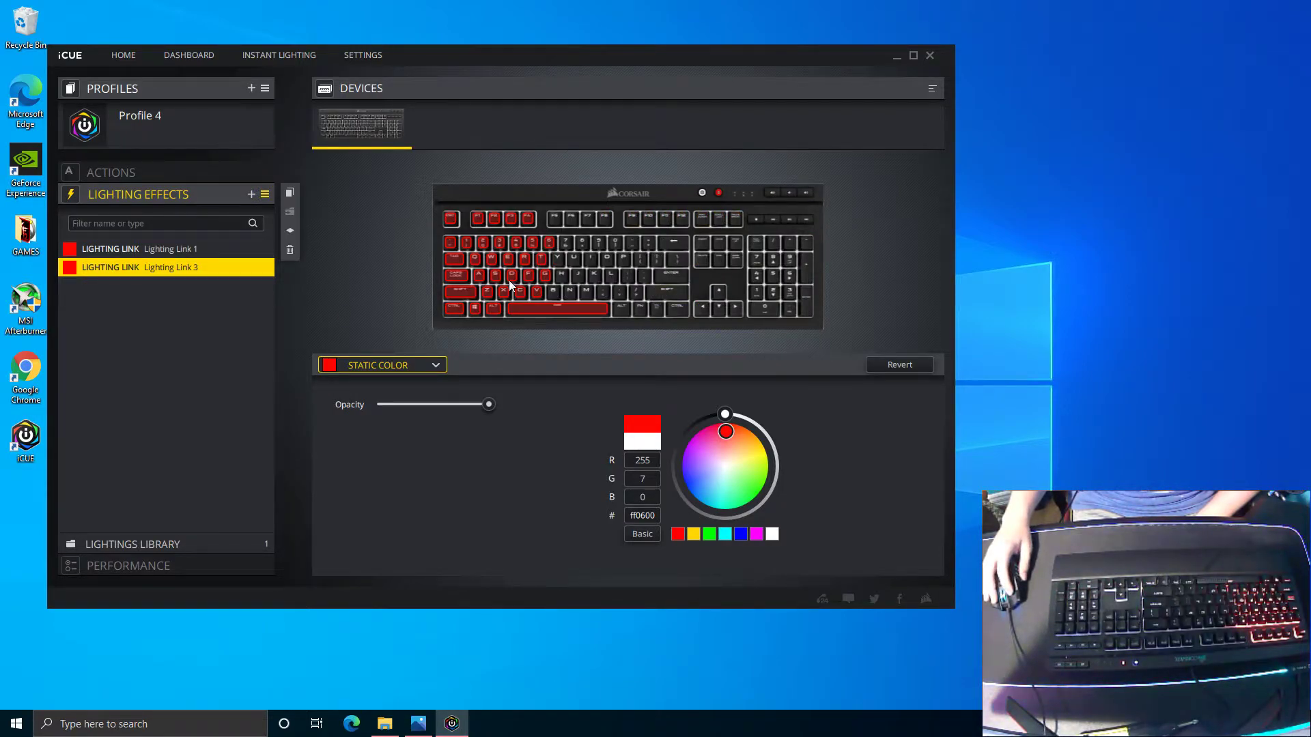
Assign the red Lighting Link 3 layer to the right-hand keys
left_click(198, 251)
left_click(193, 264)
left_click(195, 248)
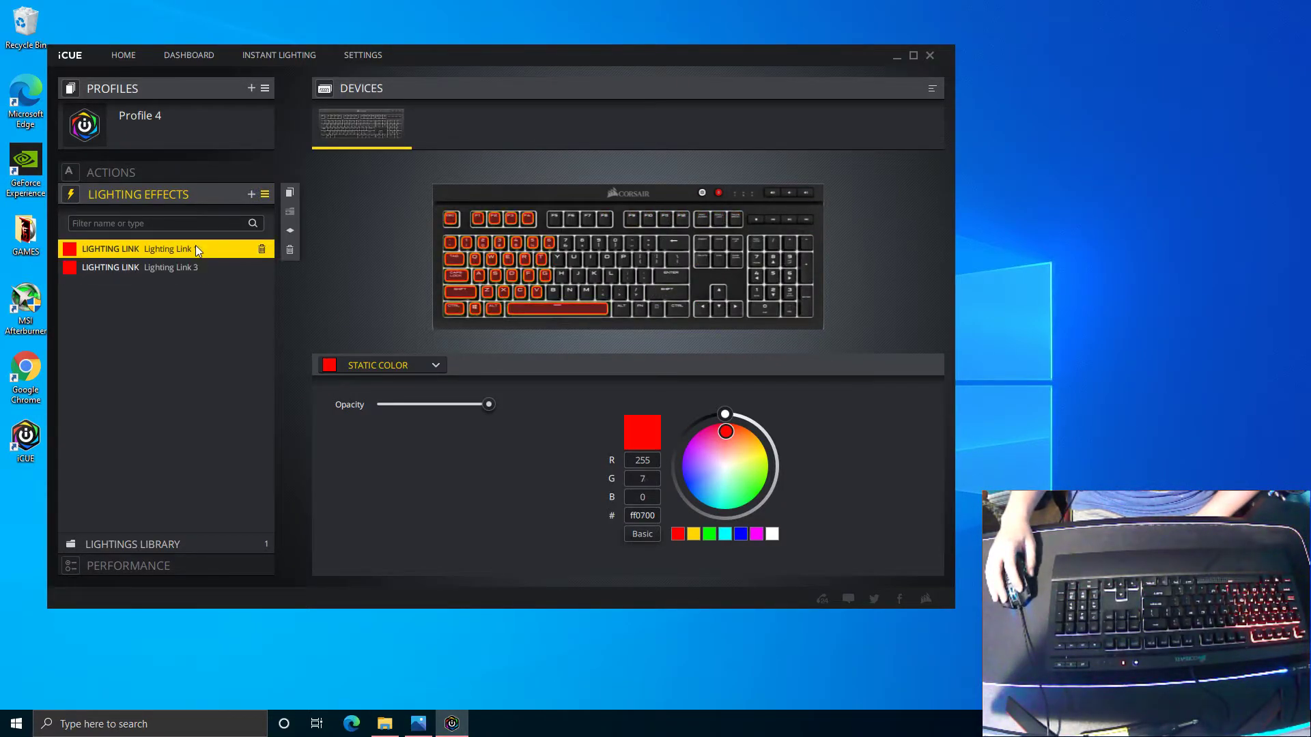
left_click(194, 267)
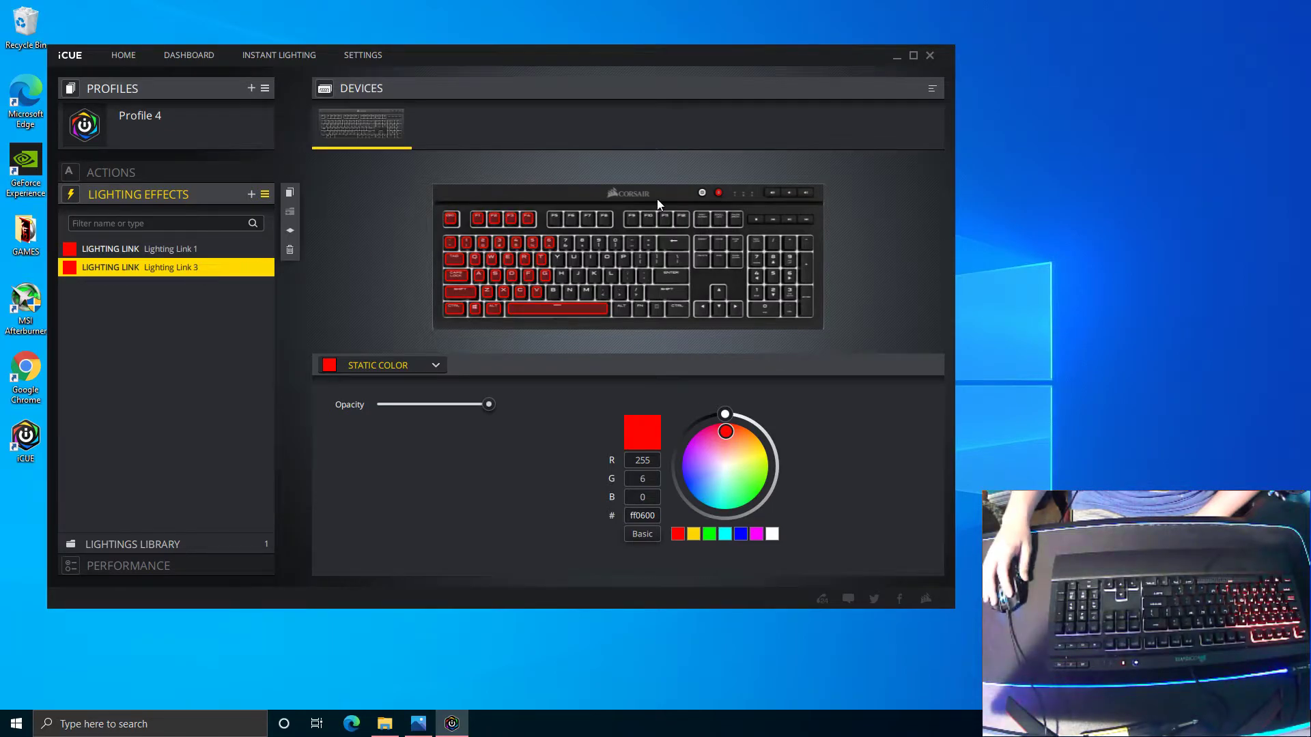
left_click_drag(679, 191, 873, 342)
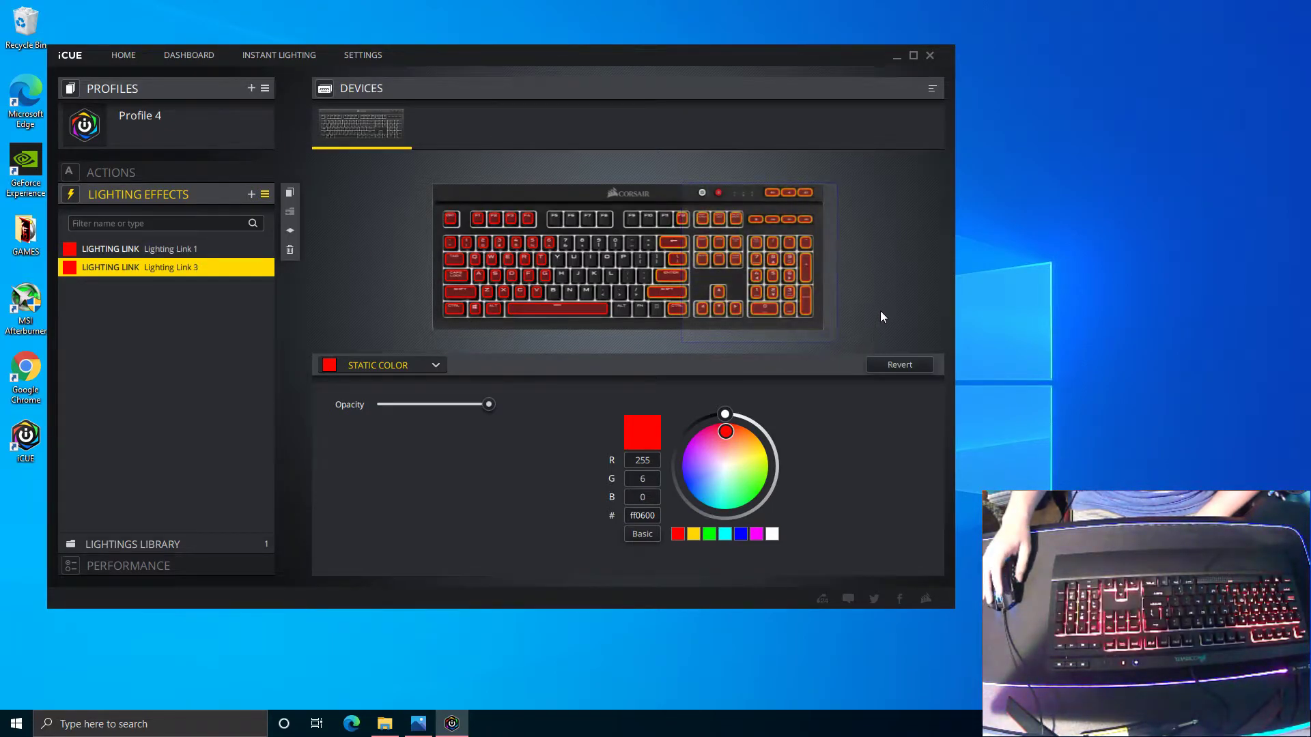
Add a Rain layer above Spiral Rainbow and set its speed to Medium
left_click(251, 195)
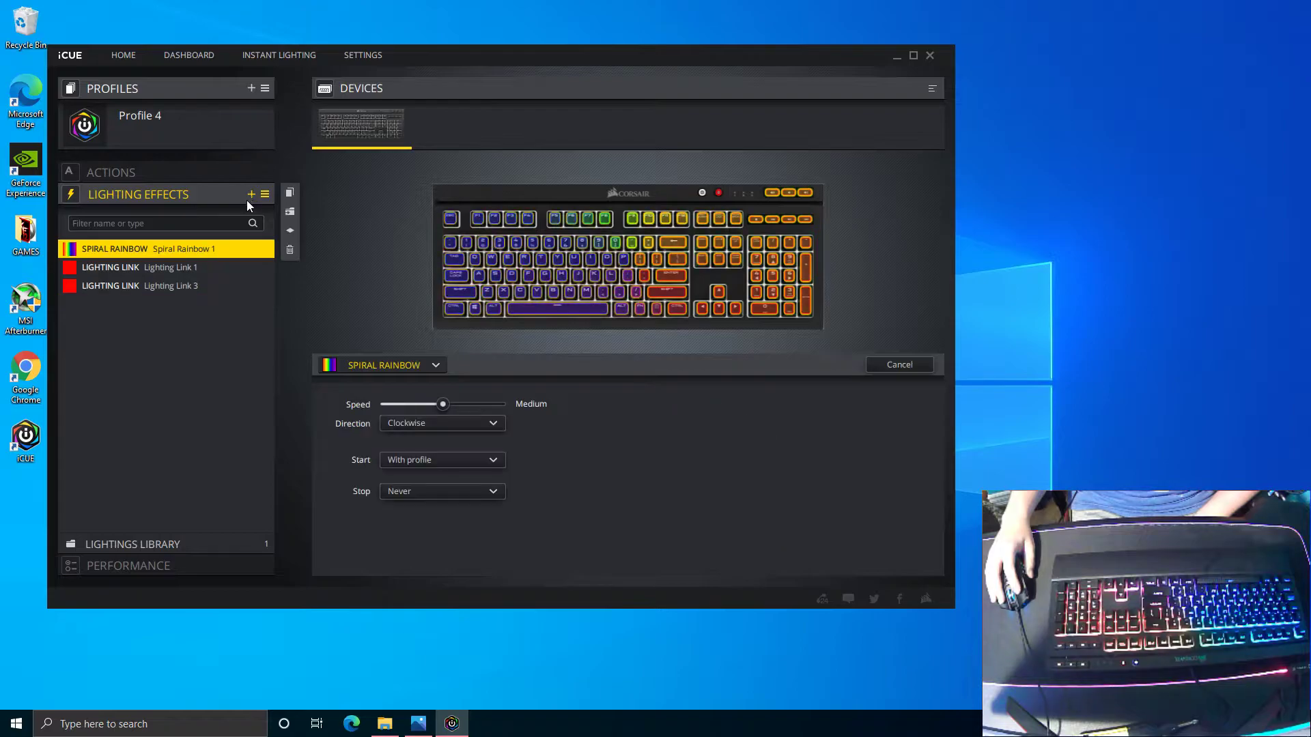
left_click_drag(205, 246, 198, 306)
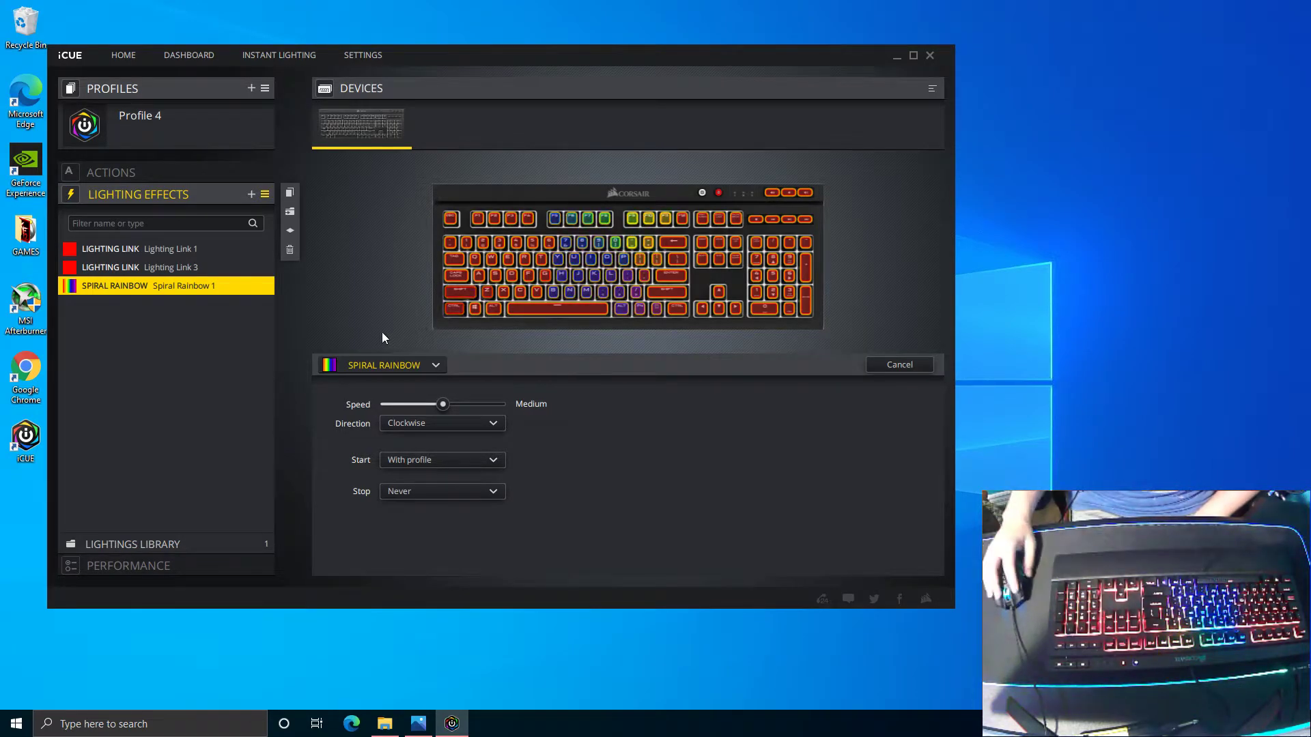
left_click(383, 367)
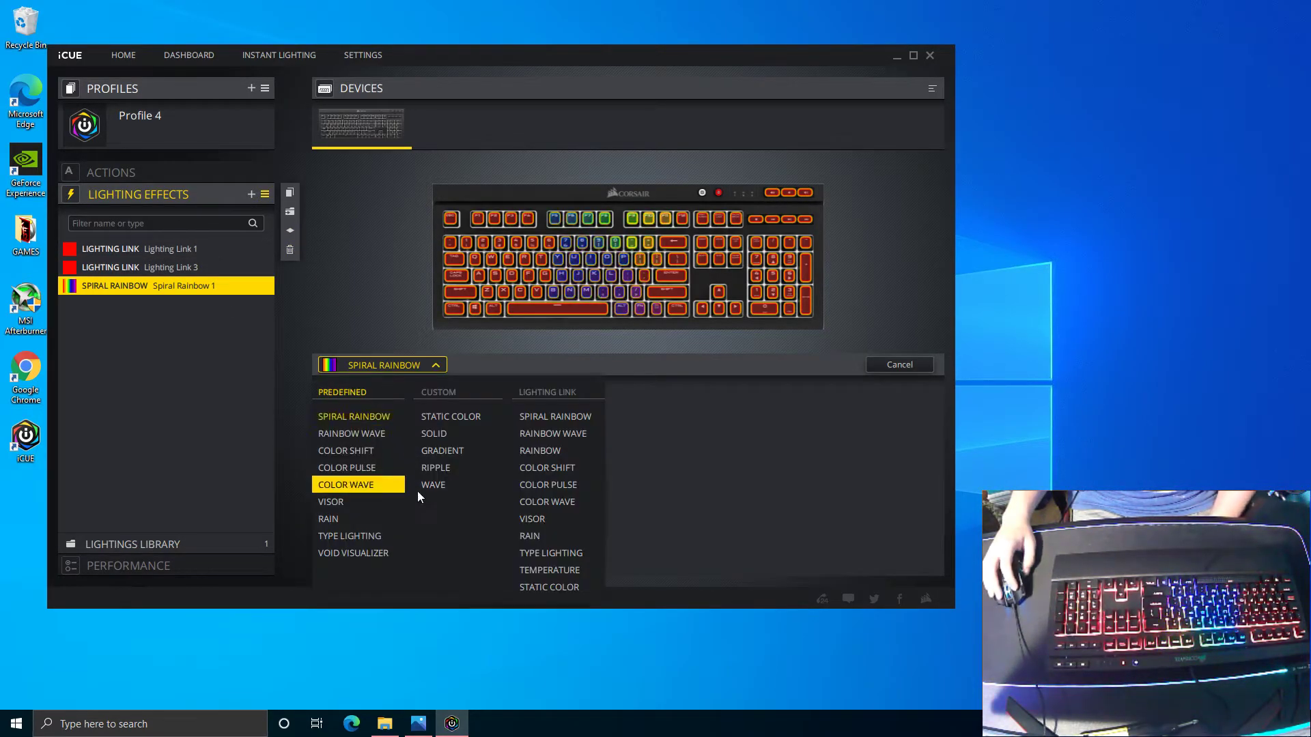
left_click(374, 521)
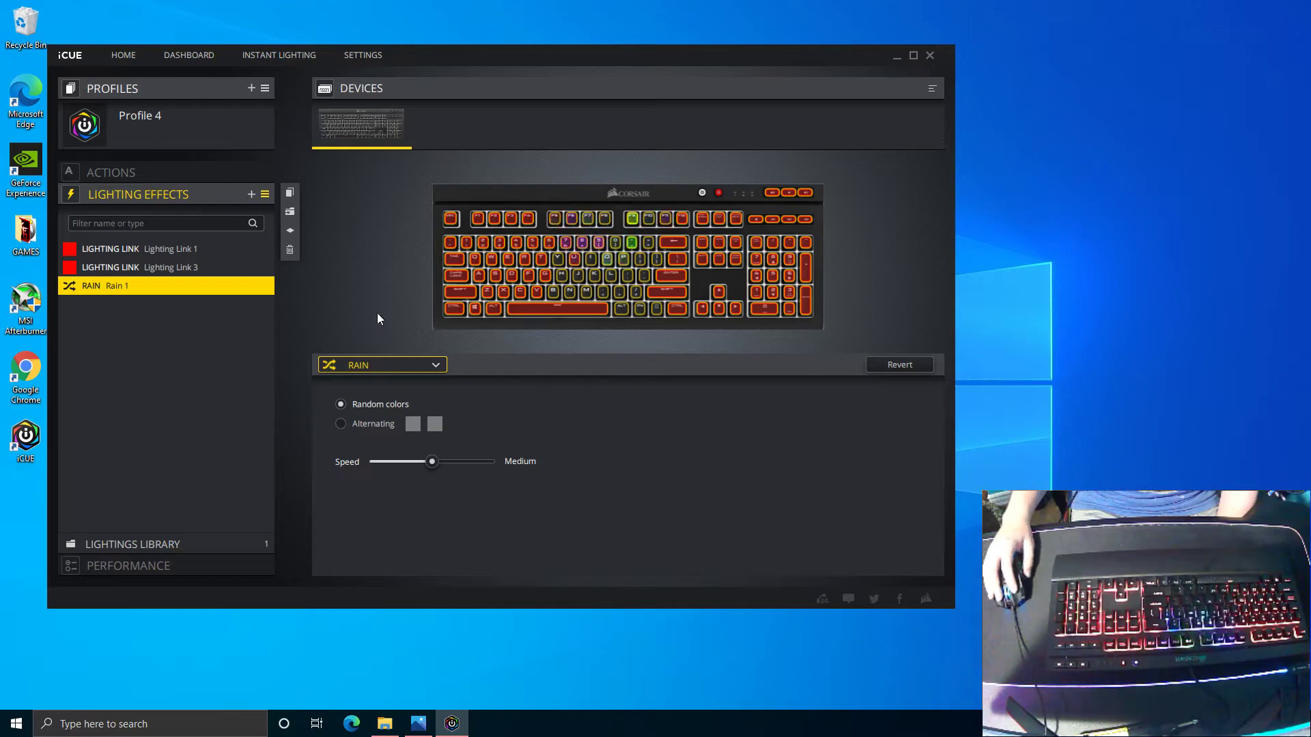
left_click_drag(431, 462, 497, 462)
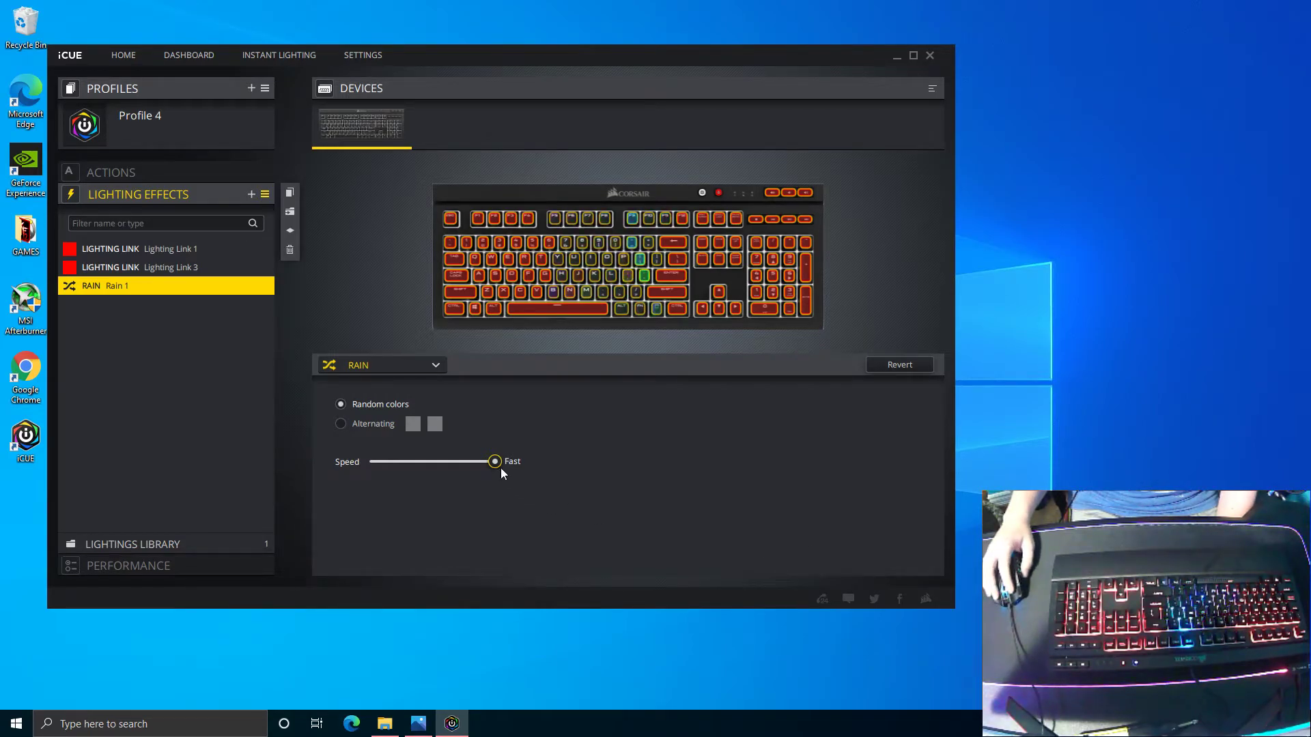
left_click_drag(491, 465, 400, 468)
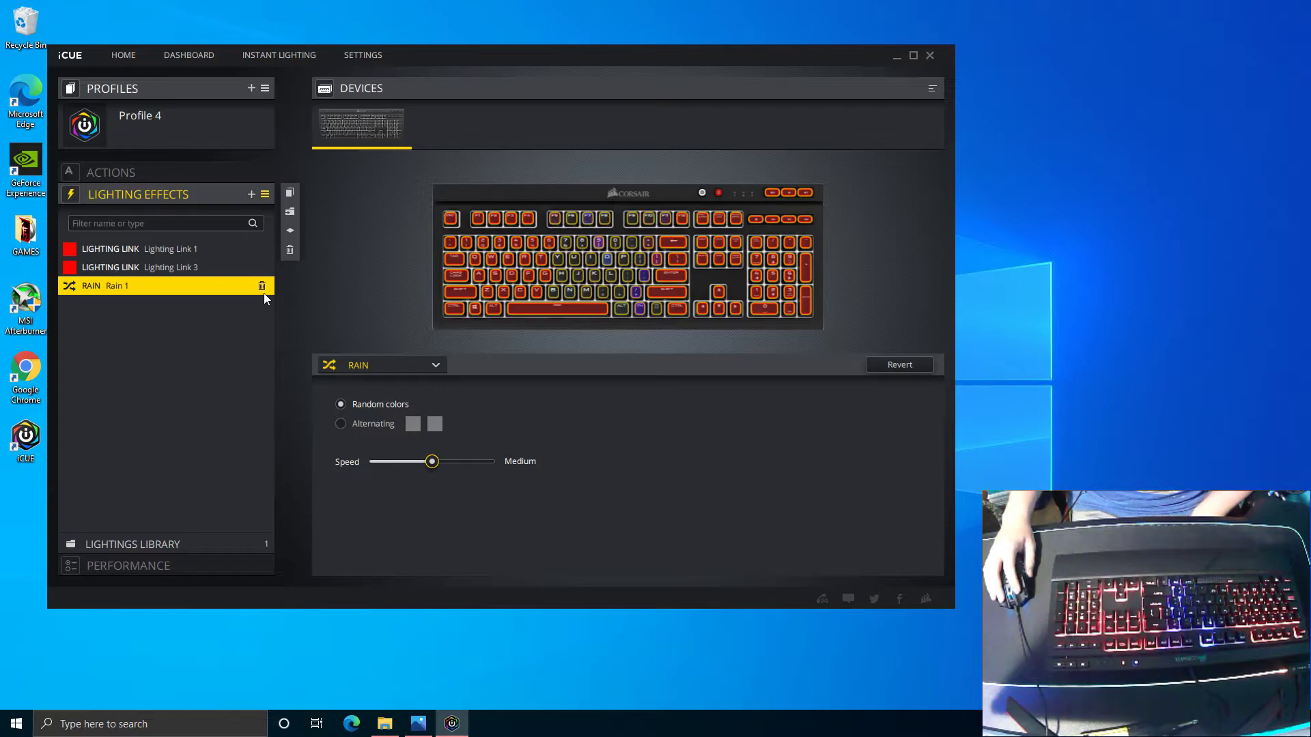
Delete the Rain 1 layer and both Lighting Link layers
left_click(264, 288)
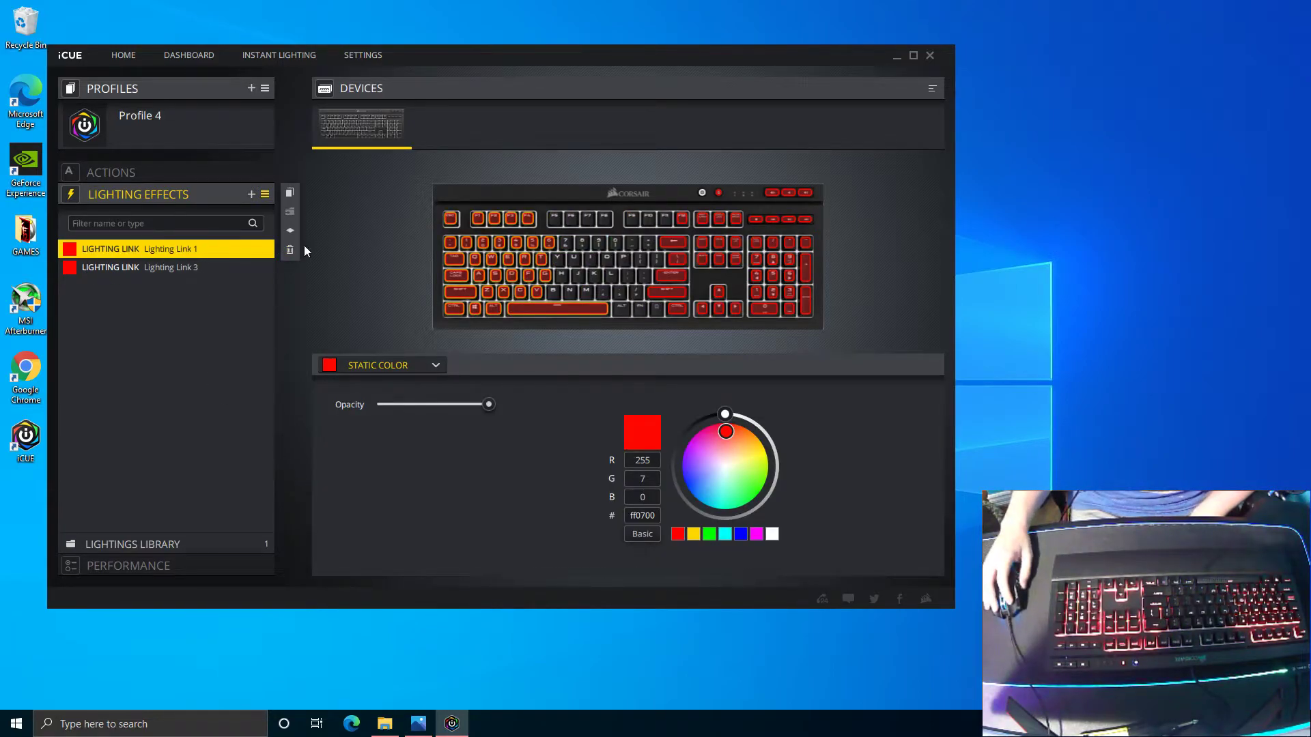
left_click(260, 250)
left_click(261, 249)
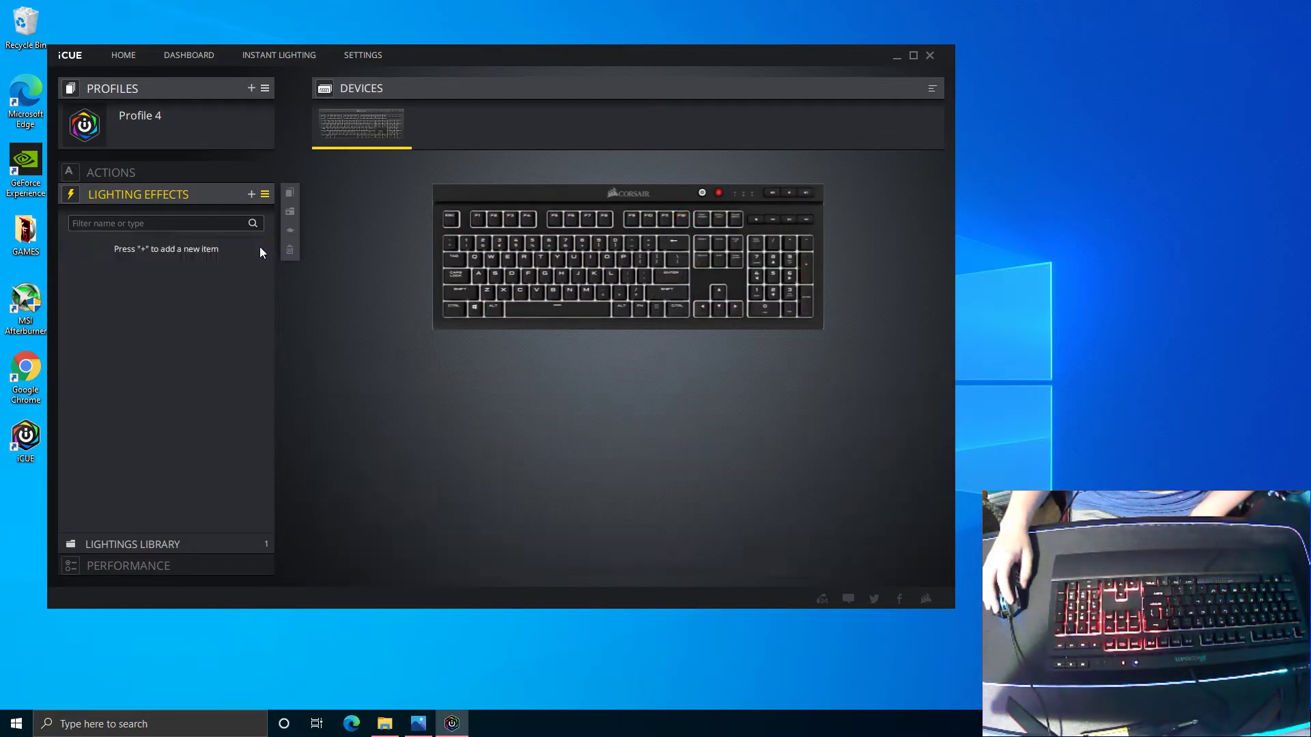
Add a blue (0, 11, 255) Lighting Link static-colour layer lighting only left Ctrl
left_click(251, 195)
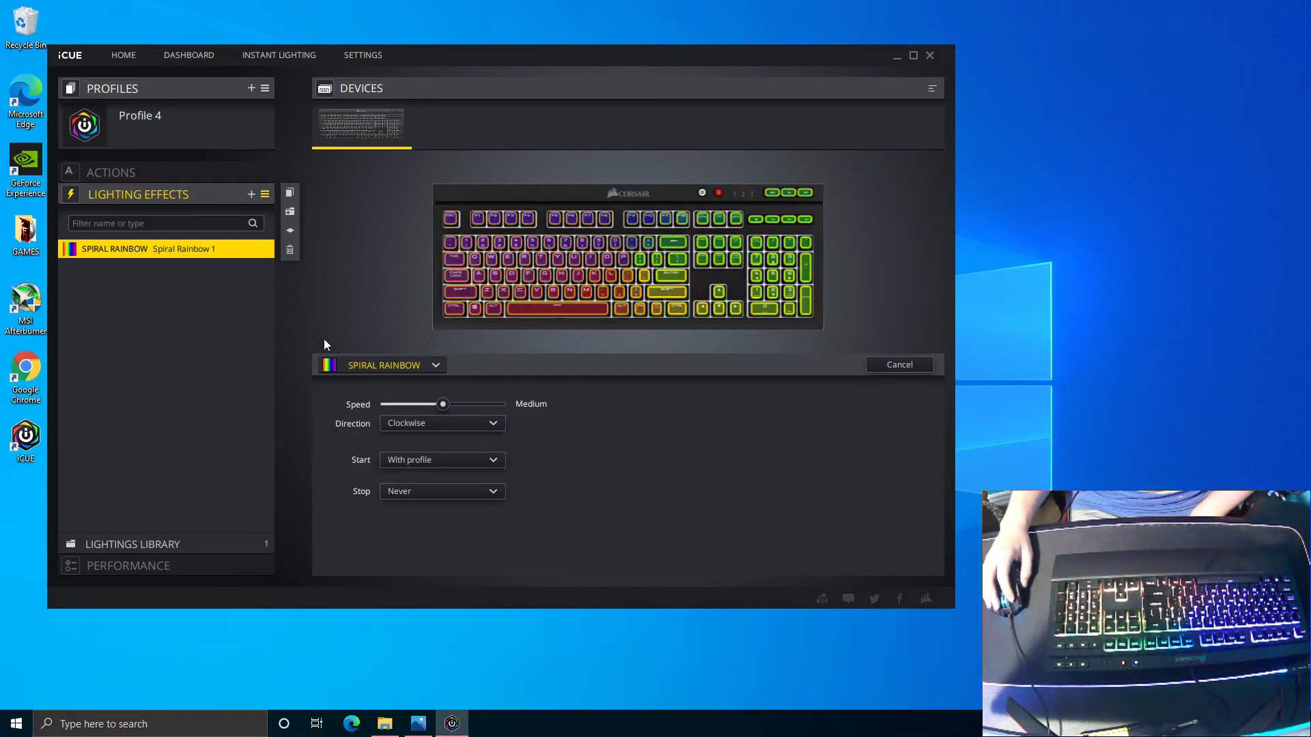
left_click(381, 366)
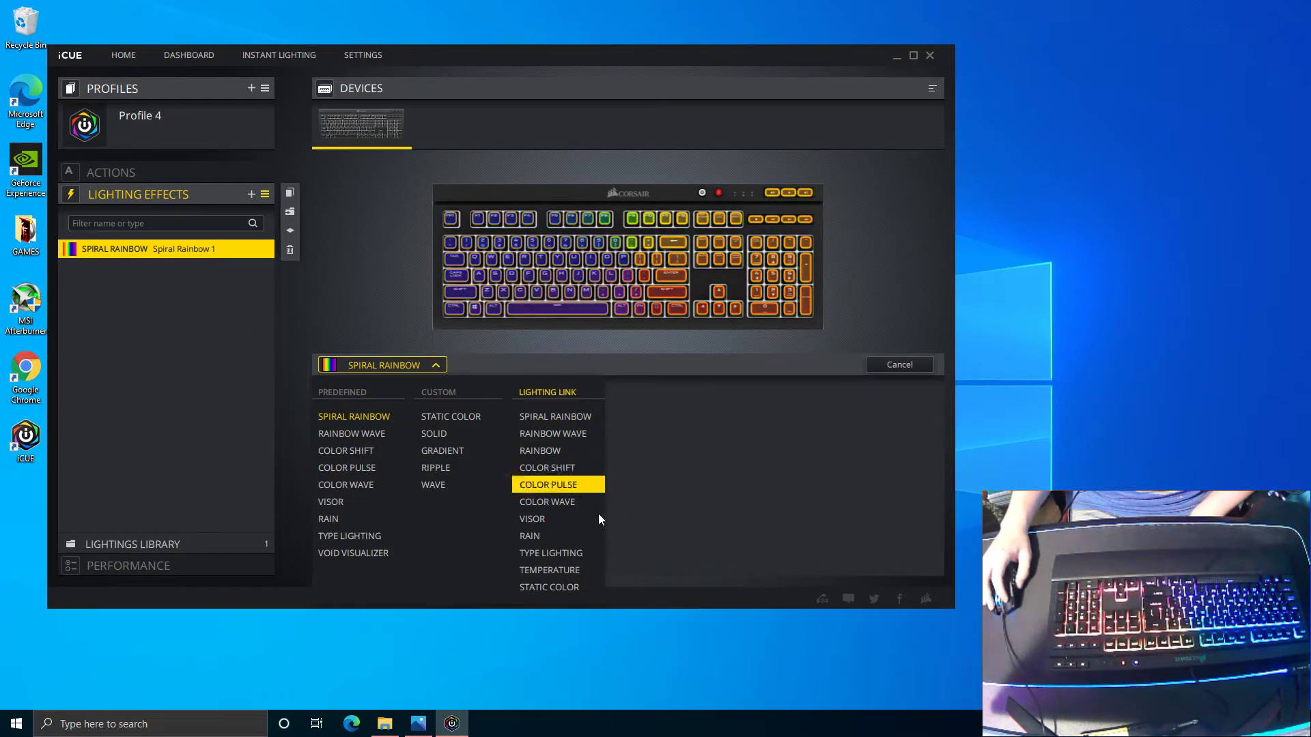
left_click(562, 591)
left_click(725, 431)
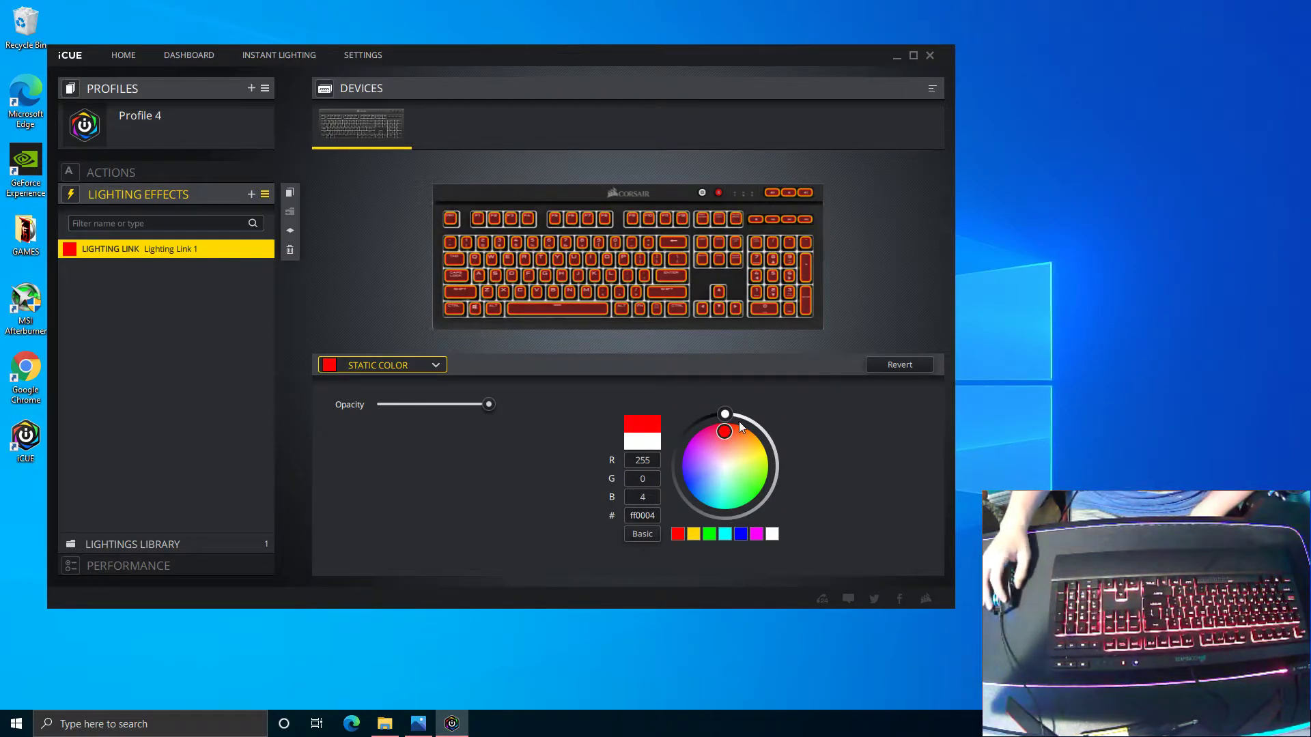
left_click_drag(738, 420, 678, 500)
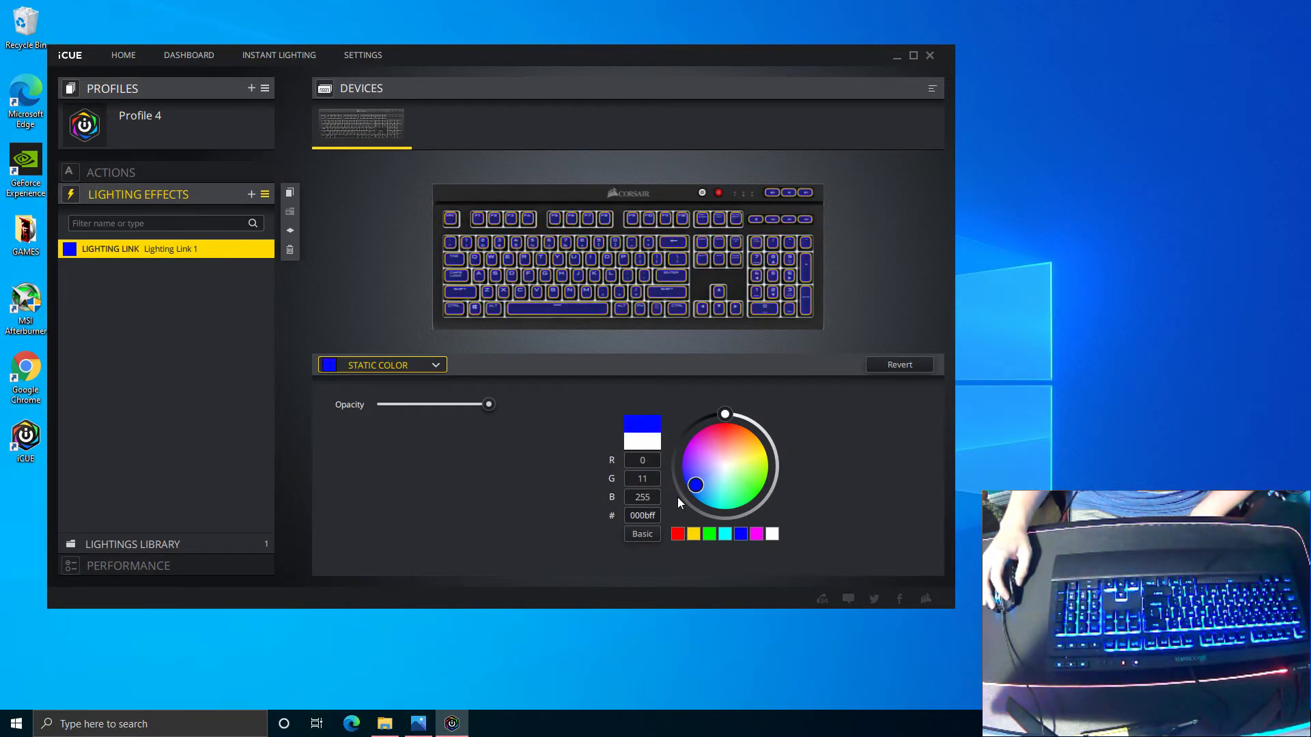
left_click(451, 309)
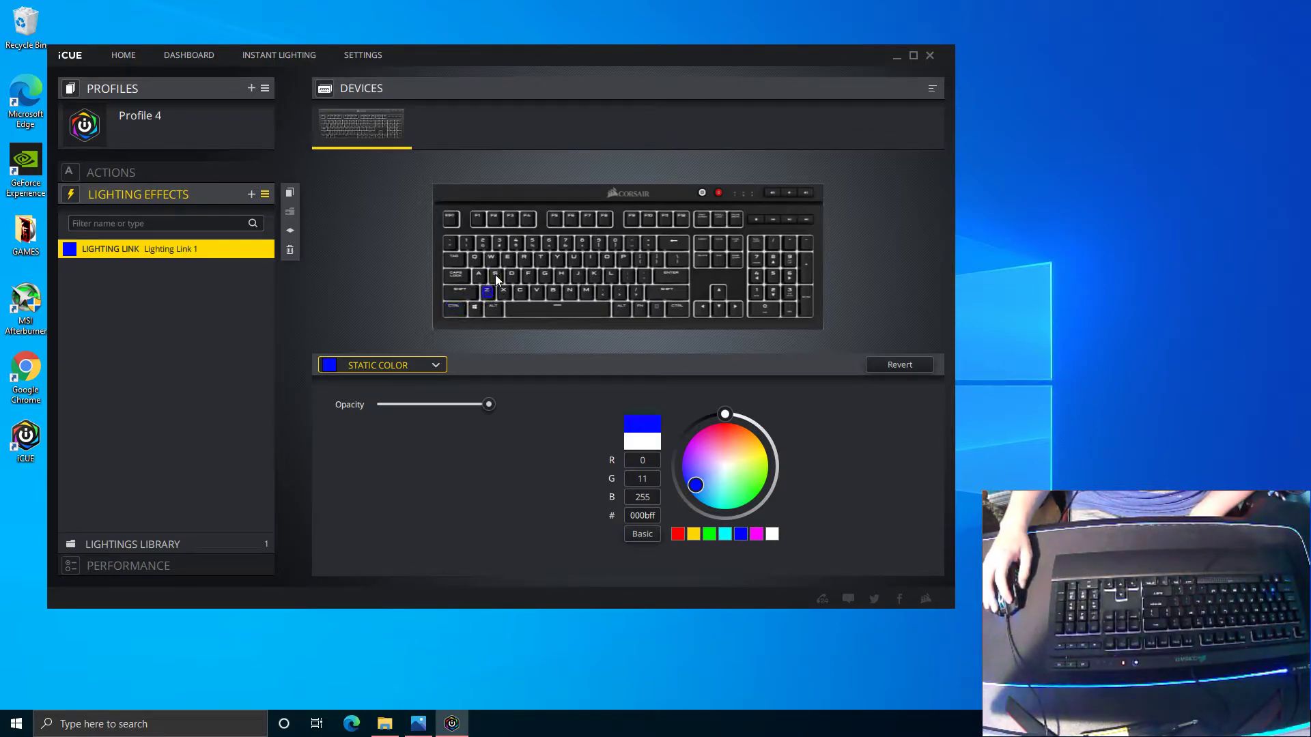
left_click(523, 262)
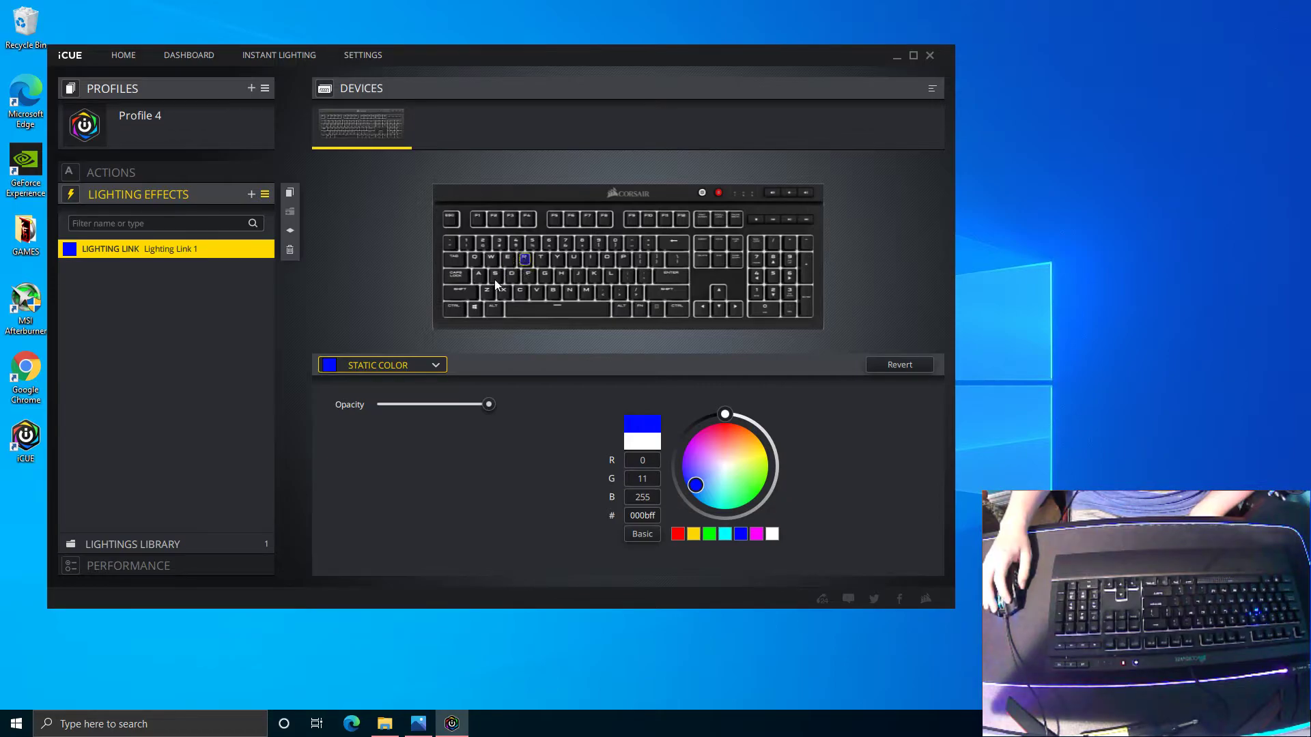
left_click(451, 311)
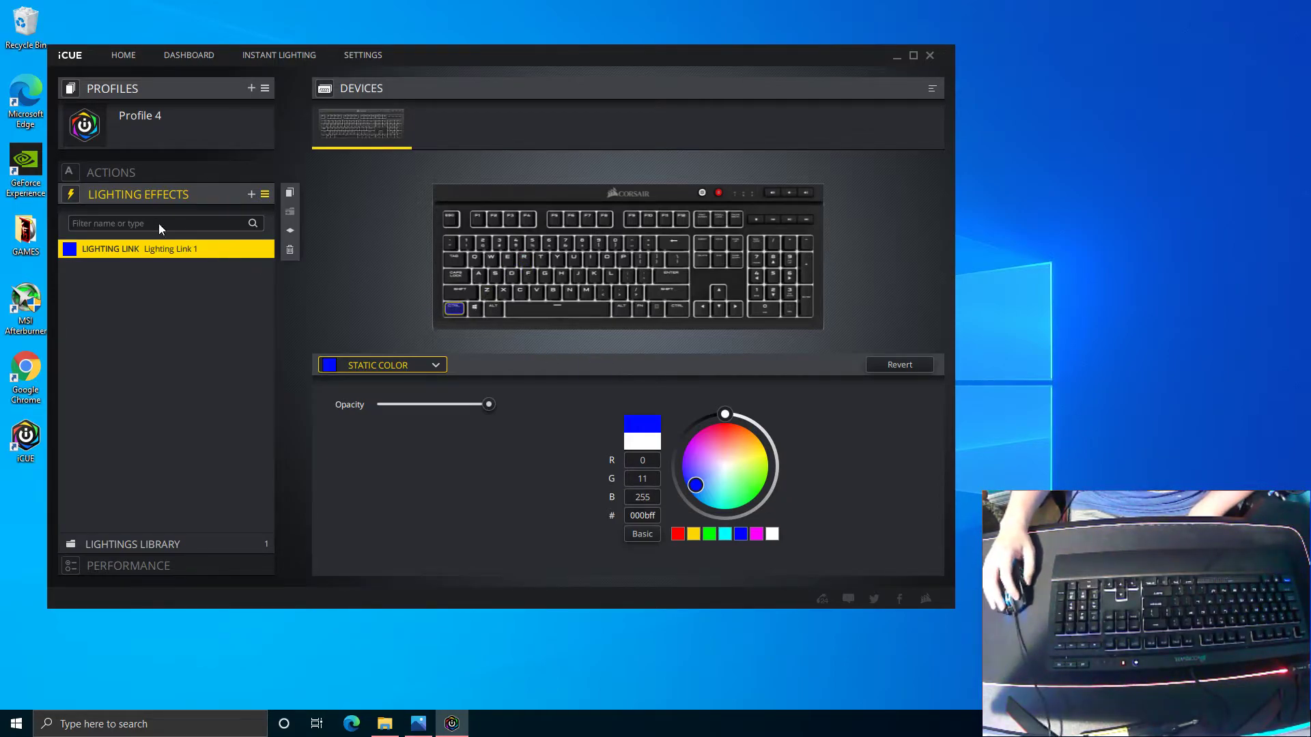
Add Lighting Link 2 as a blue (0, 14, 255) static colour on the Z key
left_click(251, 197)
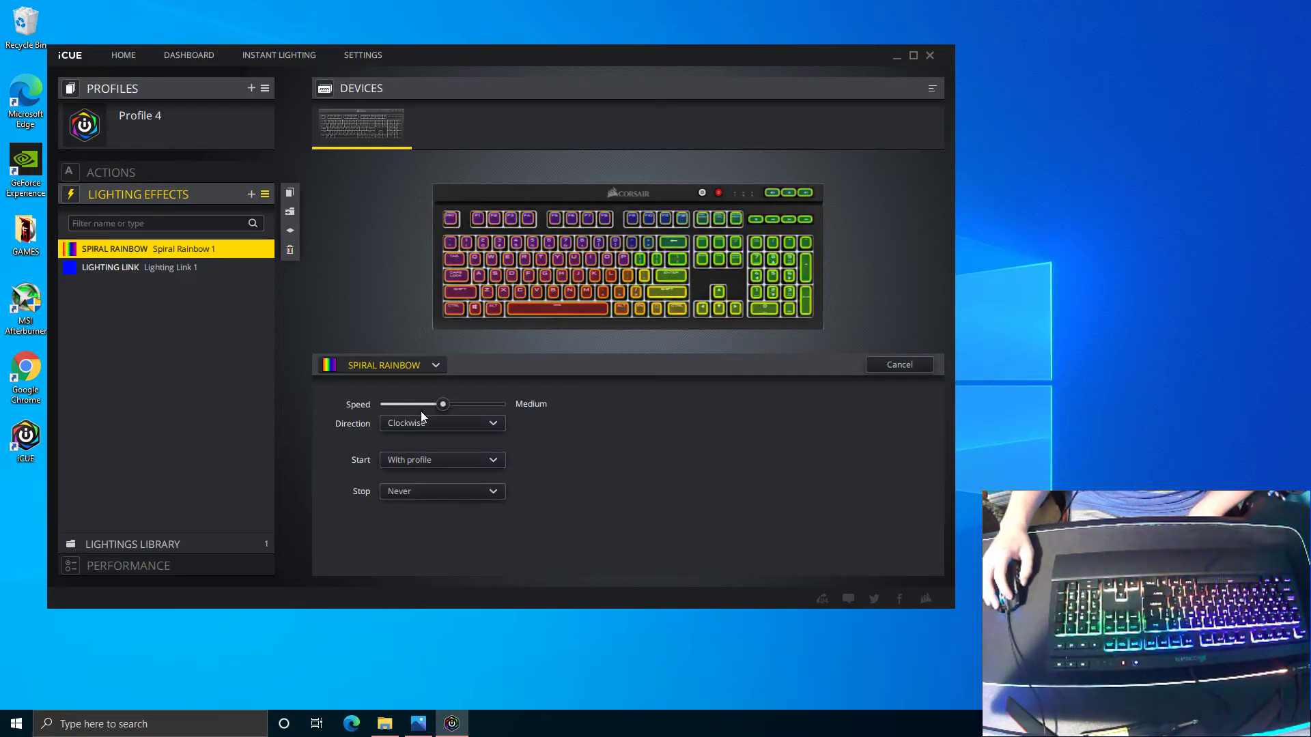
left_click(385, 366)
left_click(549, 583)
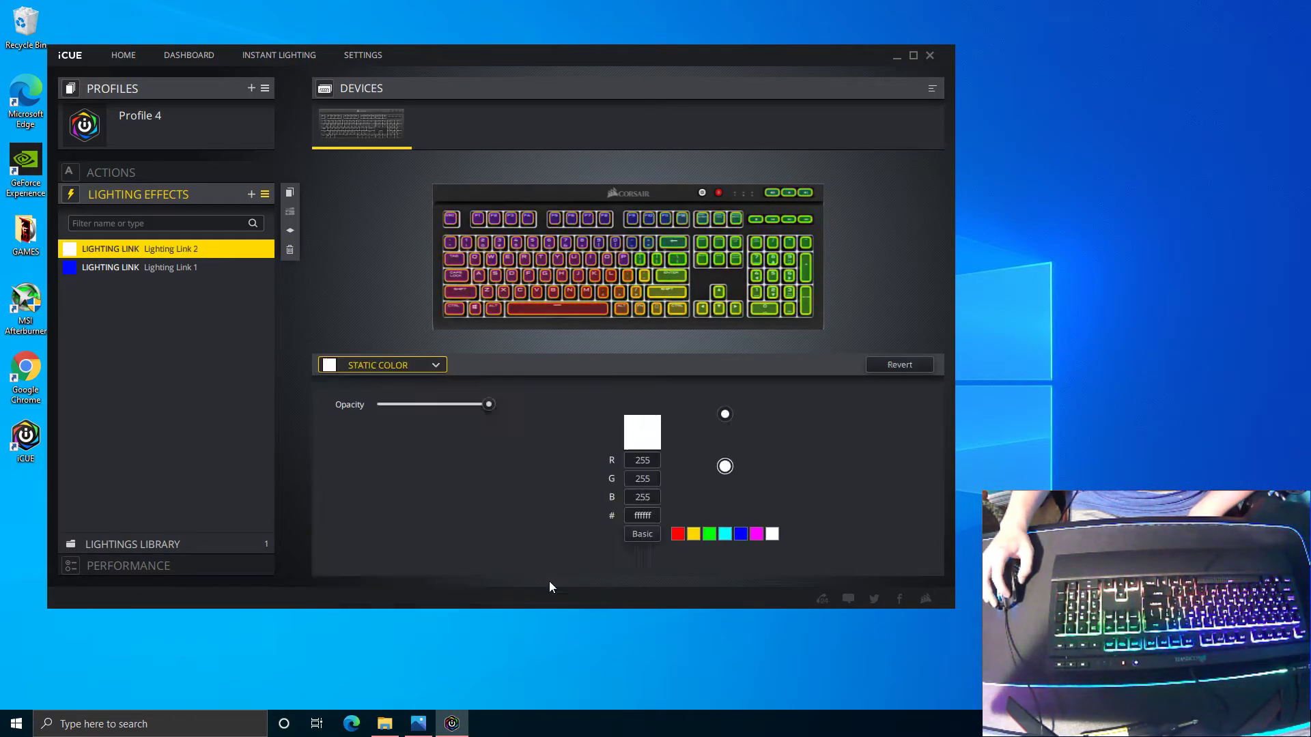
left_click(696, 486)
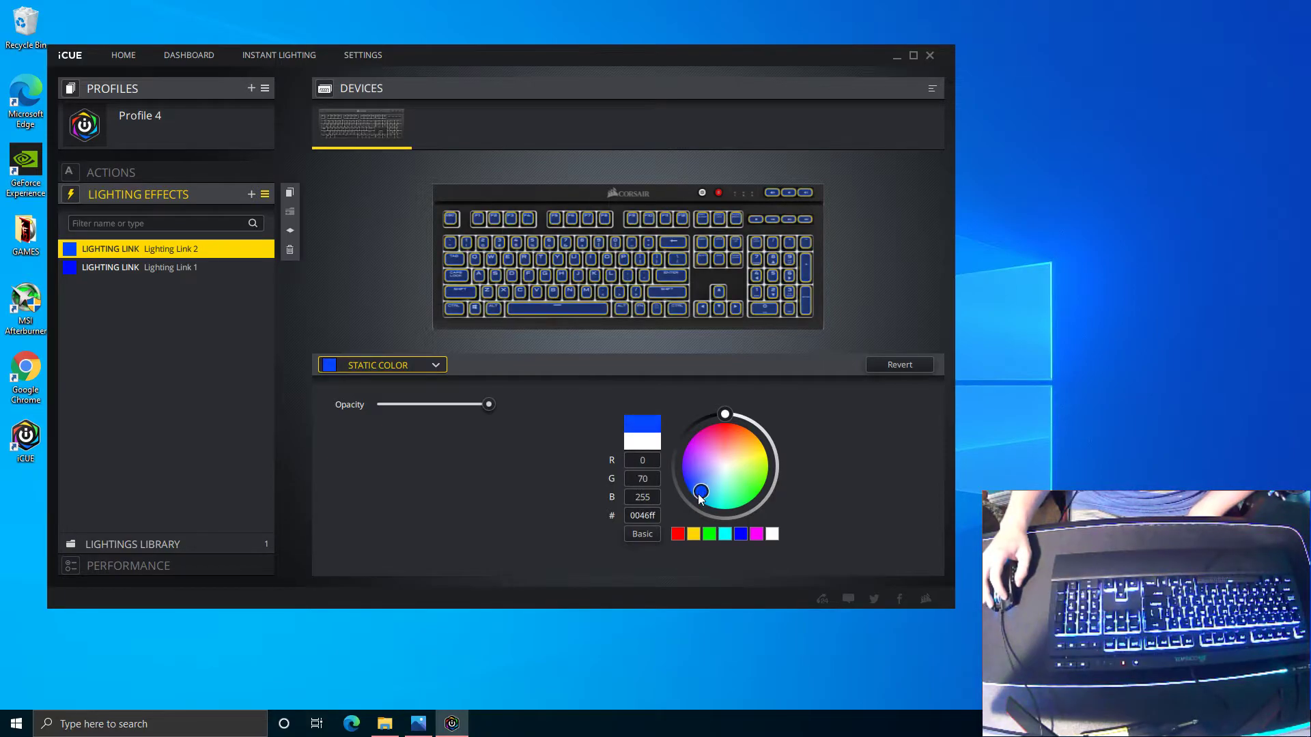
left_click(488, 292)
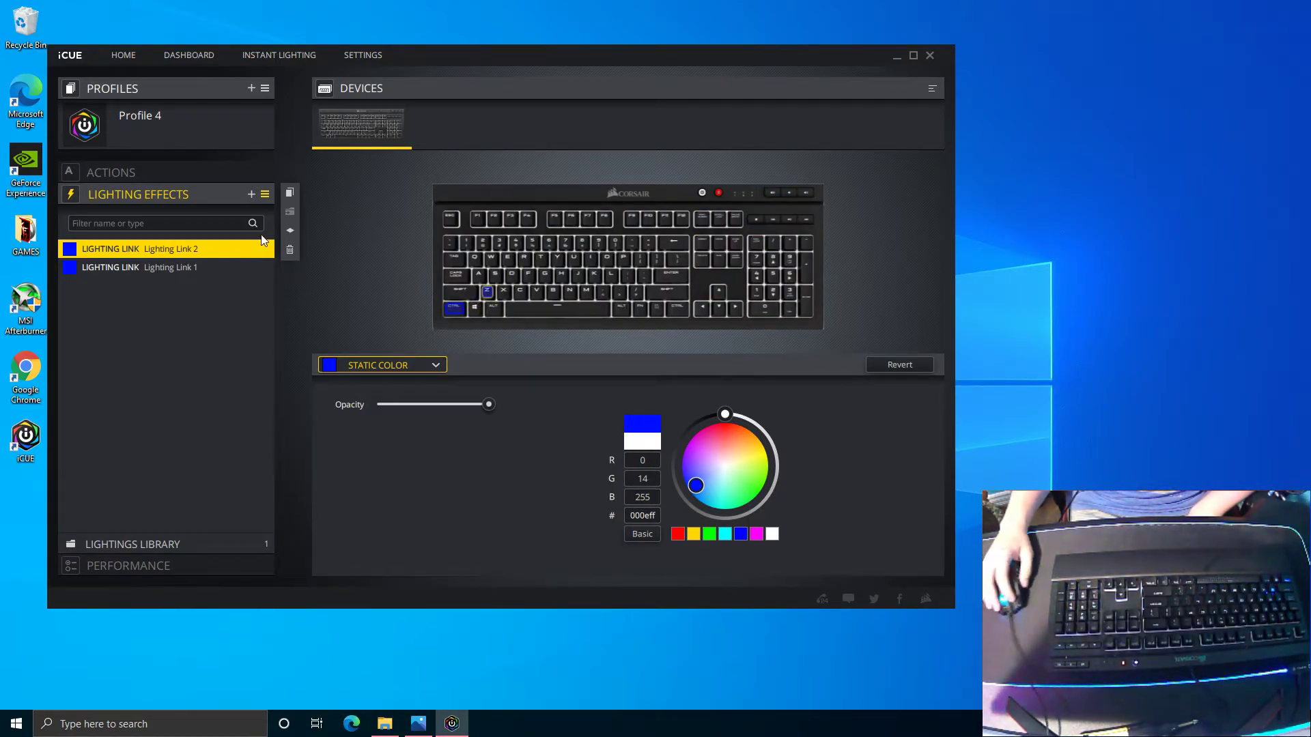
Add Lighting Link 3 as a blue static-colour layer limited to a single key
left_click(252, 195)
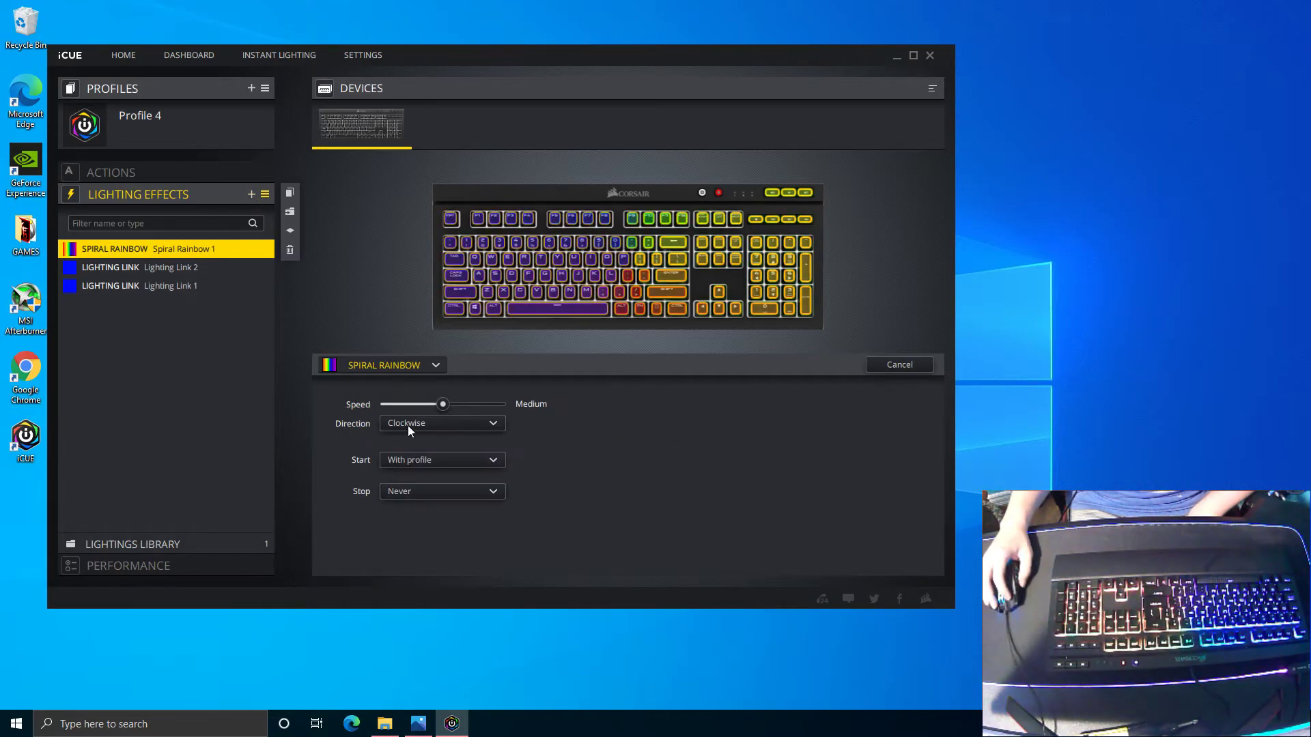
left_click(411, 367)
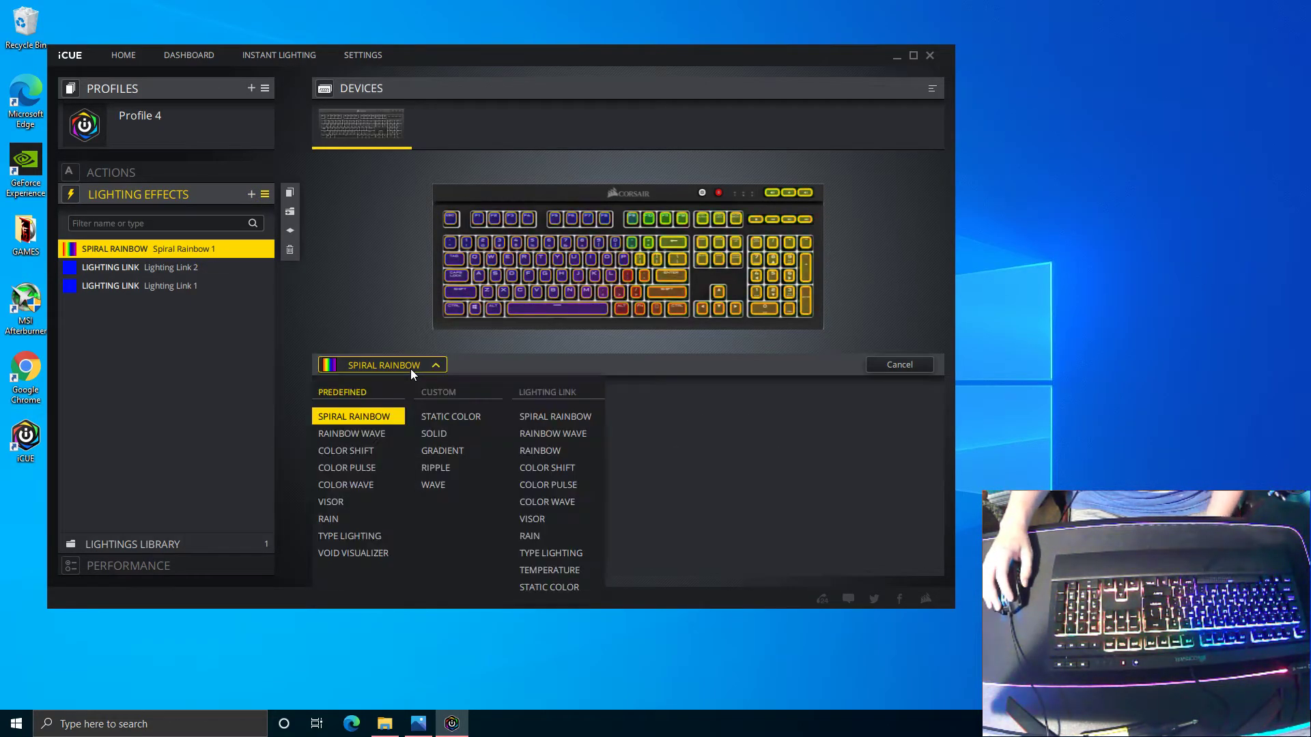
left_click(564, 585)
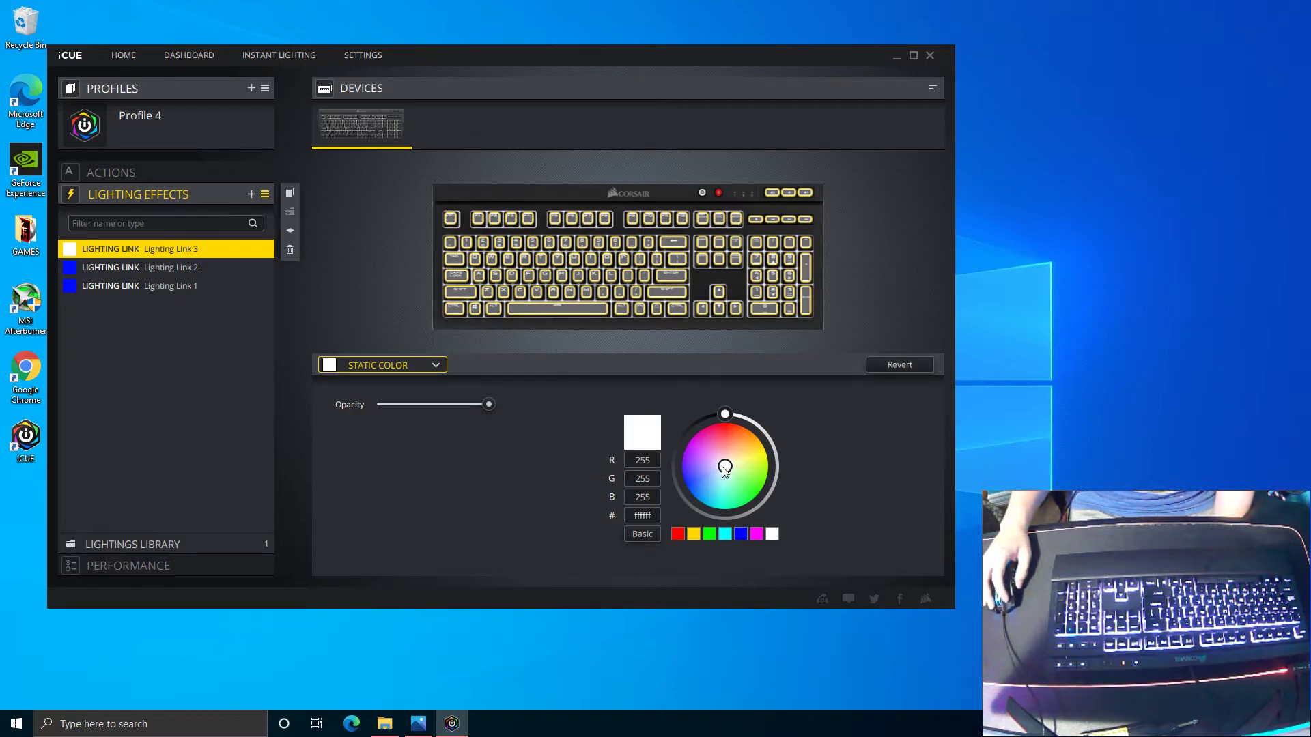
left_click(696, 485)
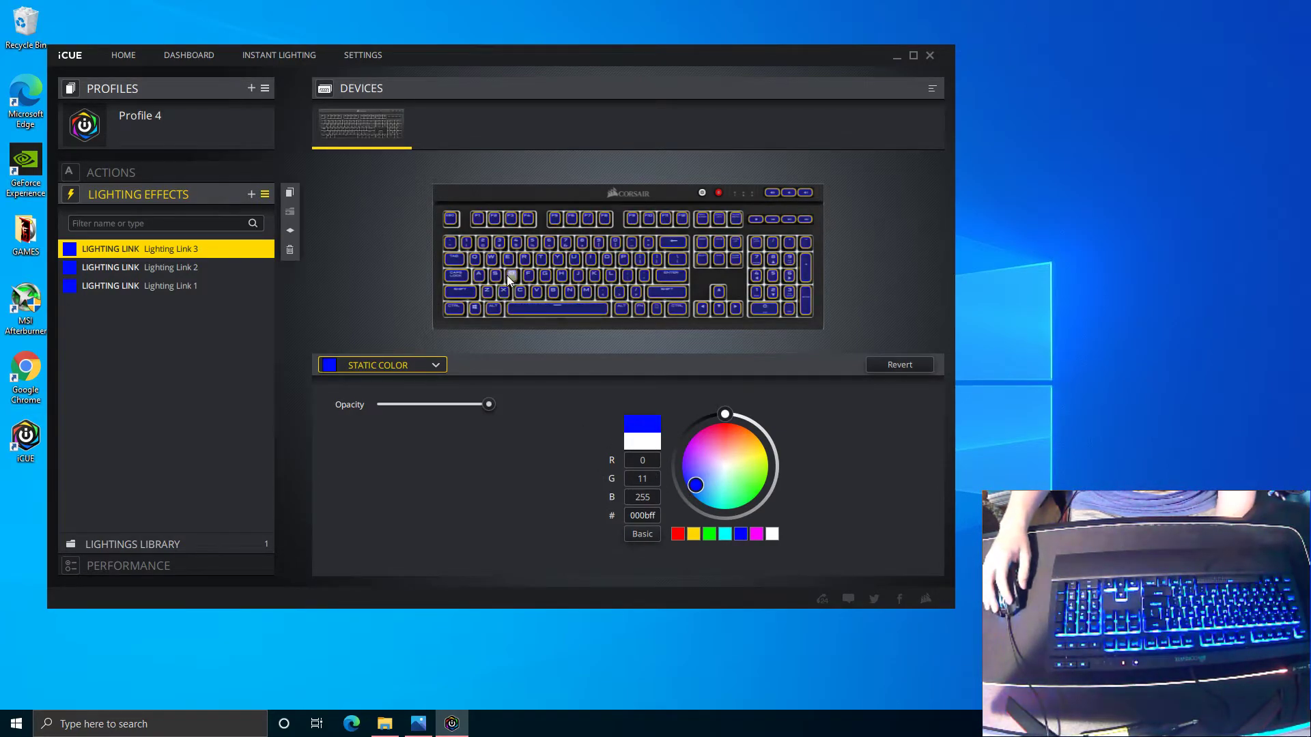
key("ctrl+z")
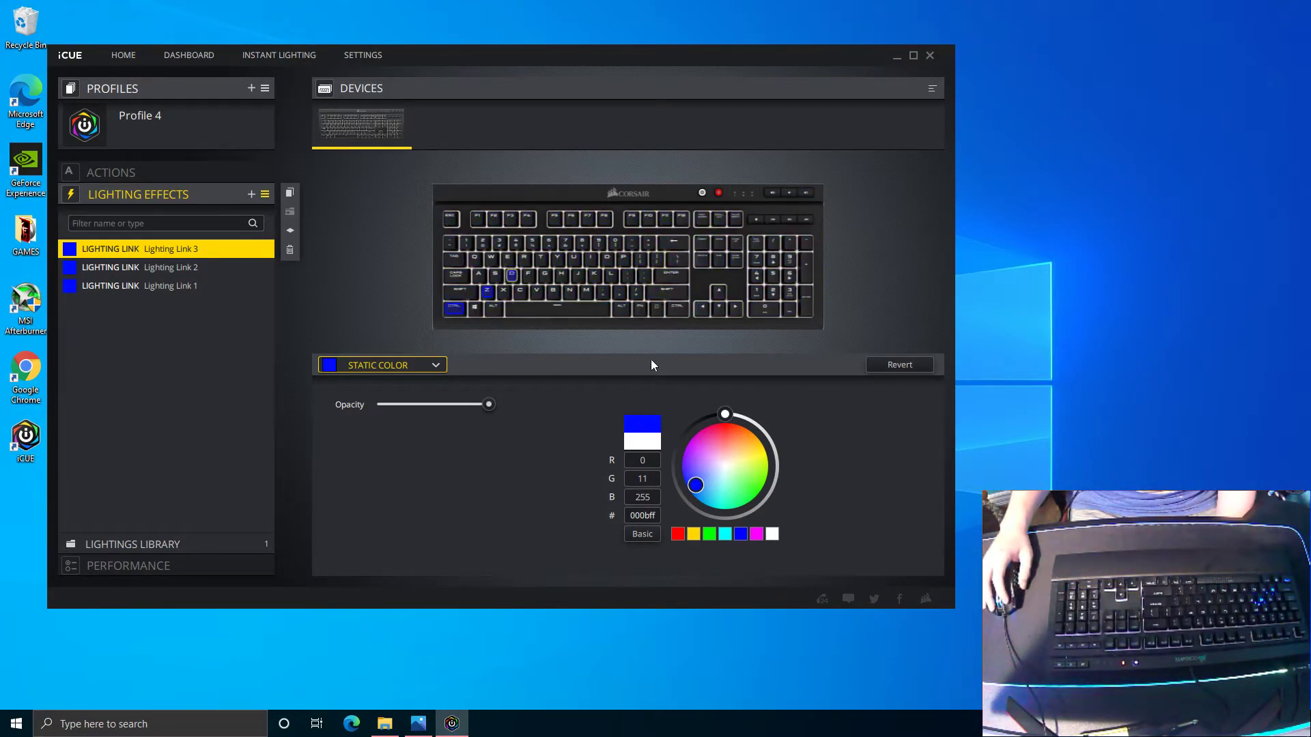
Add Lighting Link 4 in blue (16, 0, 255), lighting one more key
left_click(251, 195)
left_click(429, 366)
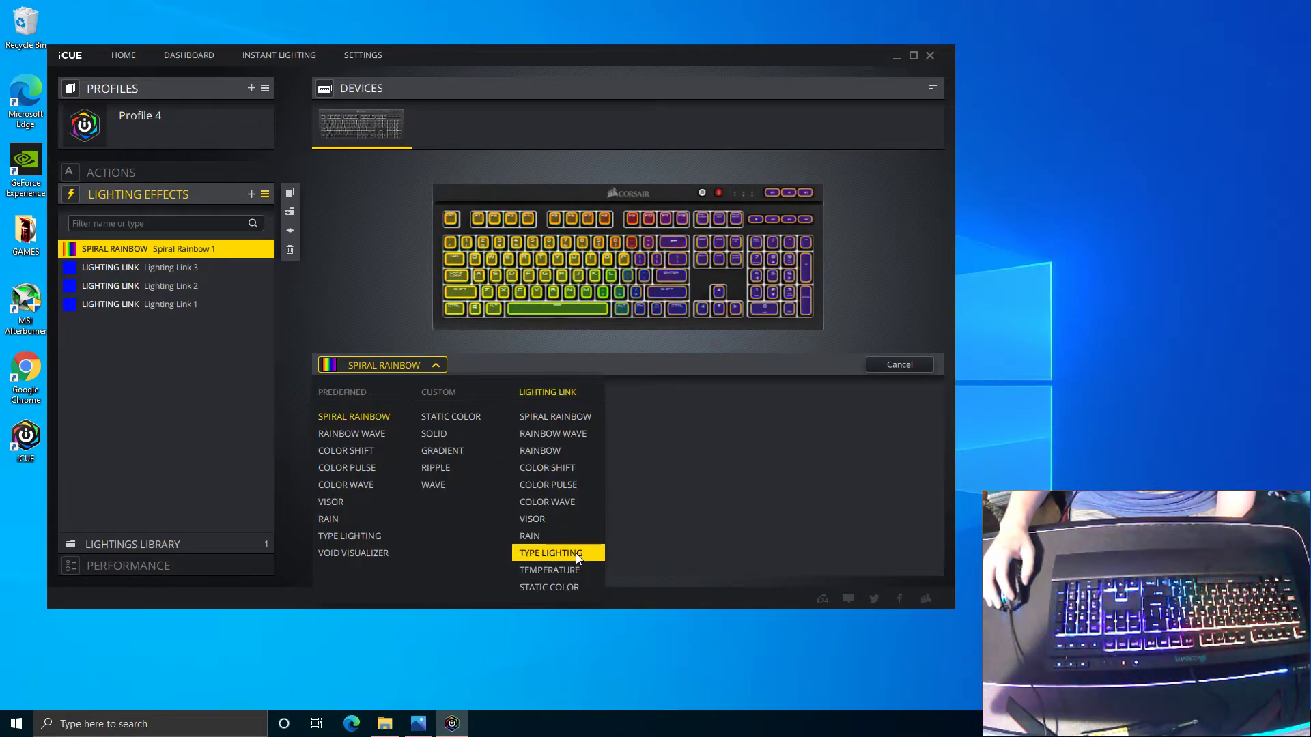
left_click(553, 587)
mouse_move(746, 495)
left_mouse_down()
mouse_move(715, 469)
mouse_move(693, 482)
left_mouse_up()
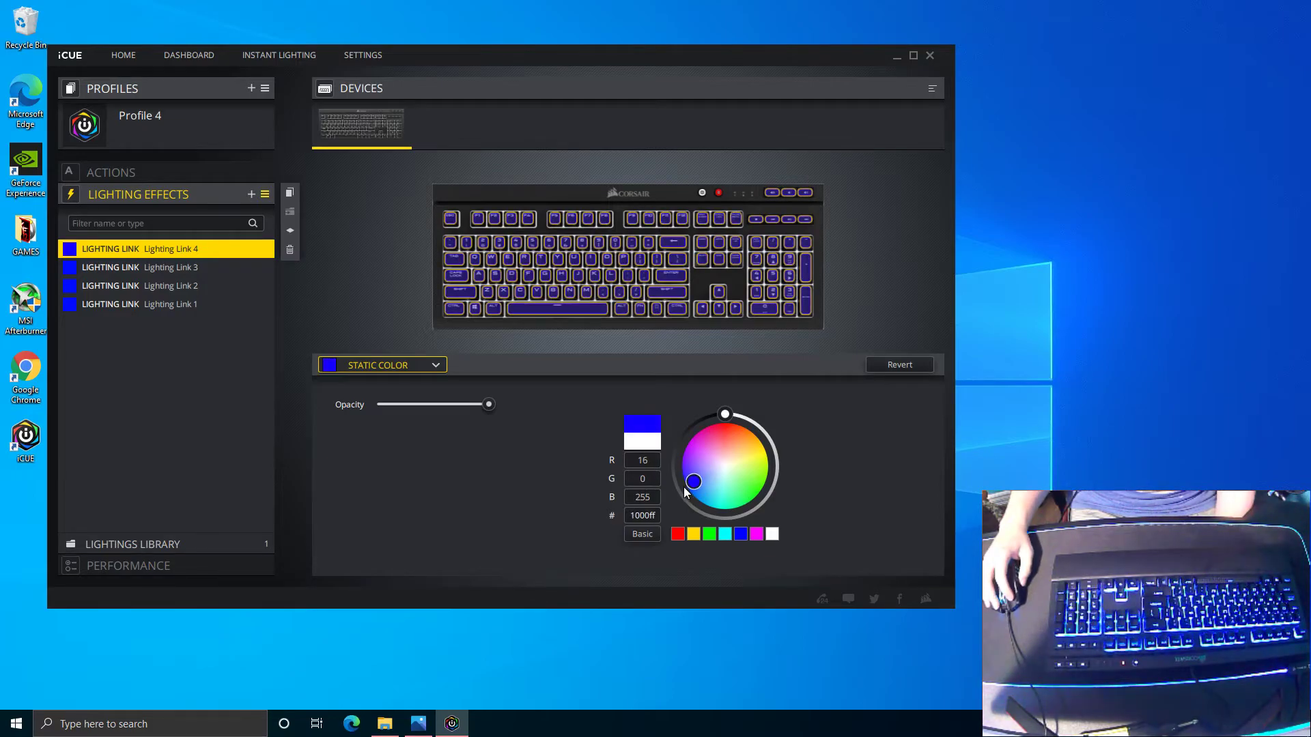
left_click(511, 274)
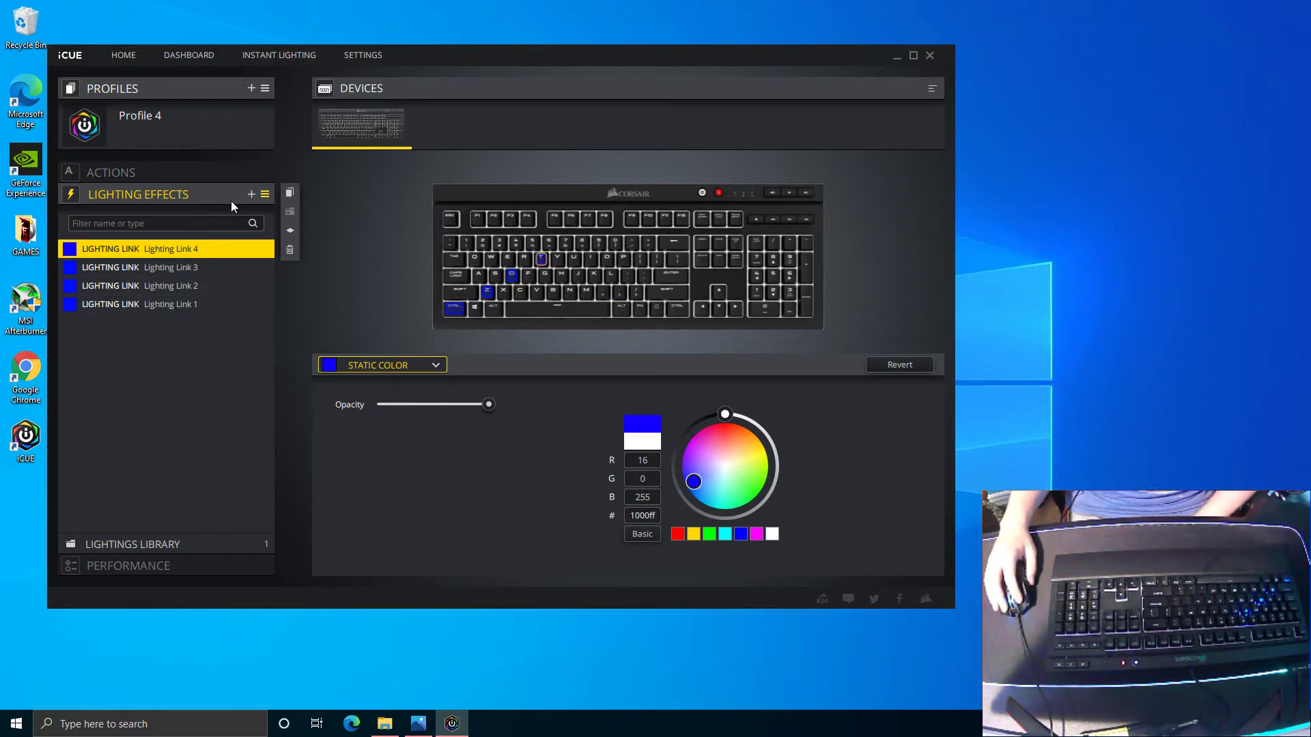
Add Lighting Link 5 as a blue static-colour layer on a single key
left_click(251, 194)
left_click(382, 362)
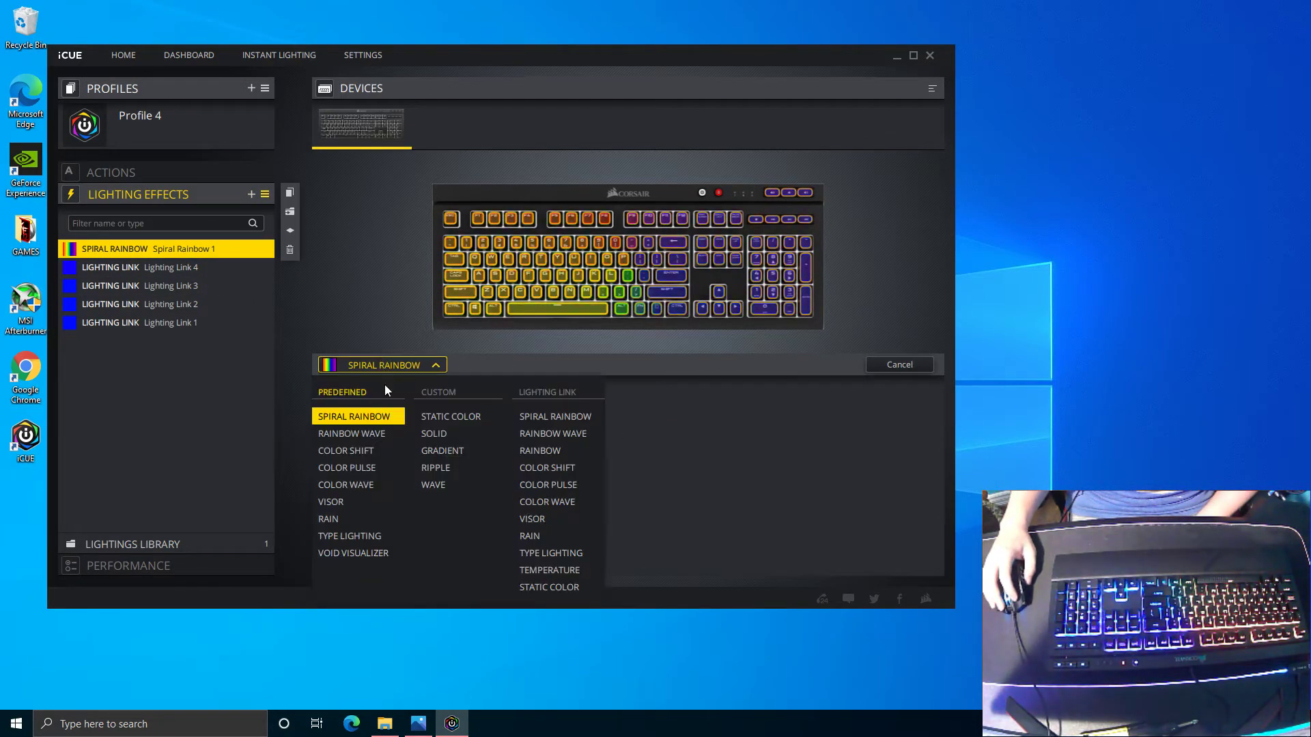
left_click(566, 586)
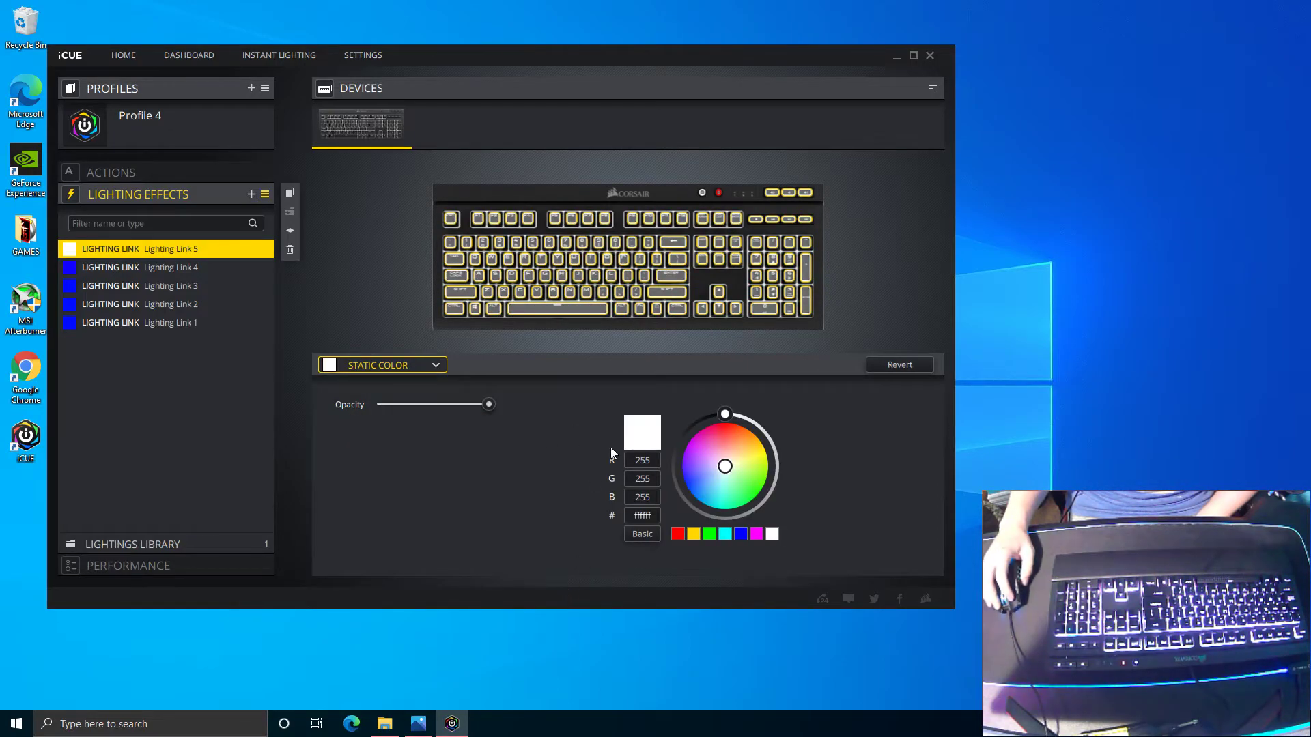
left_click_drag(723, 472, 669, 495)
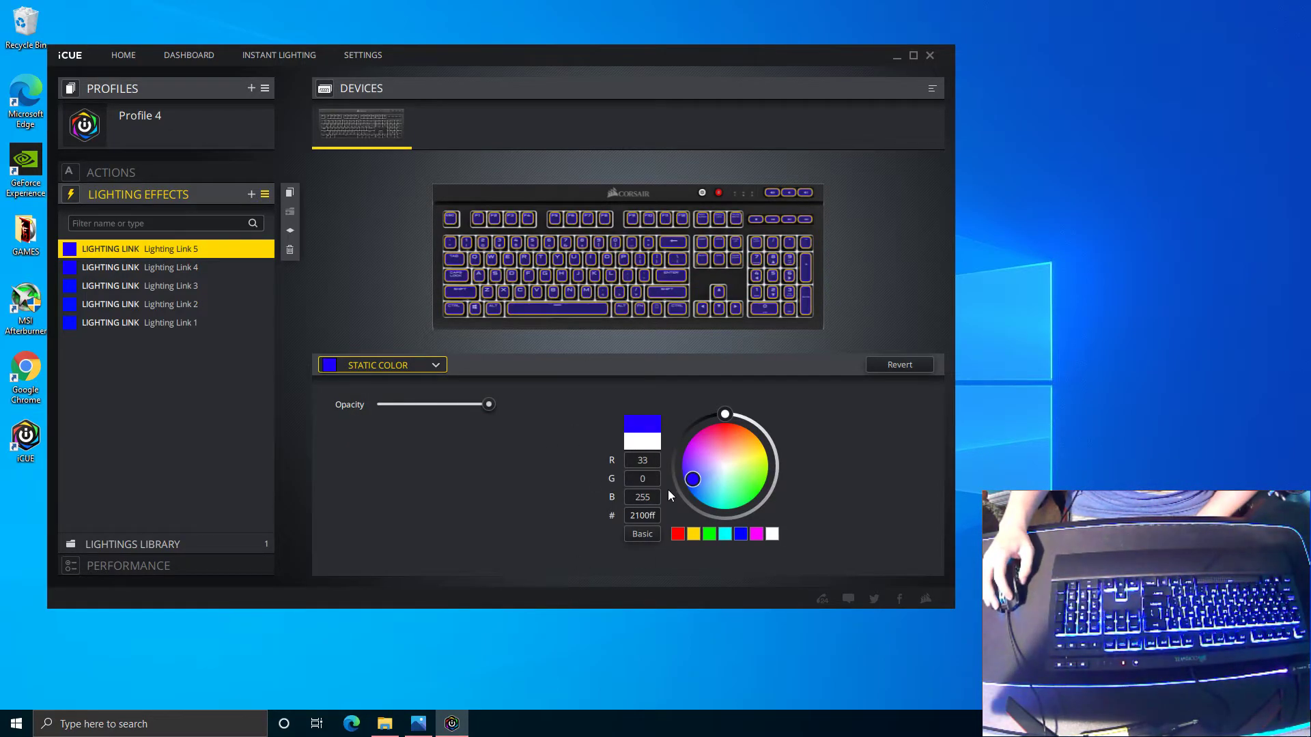
left_click(564, 275)
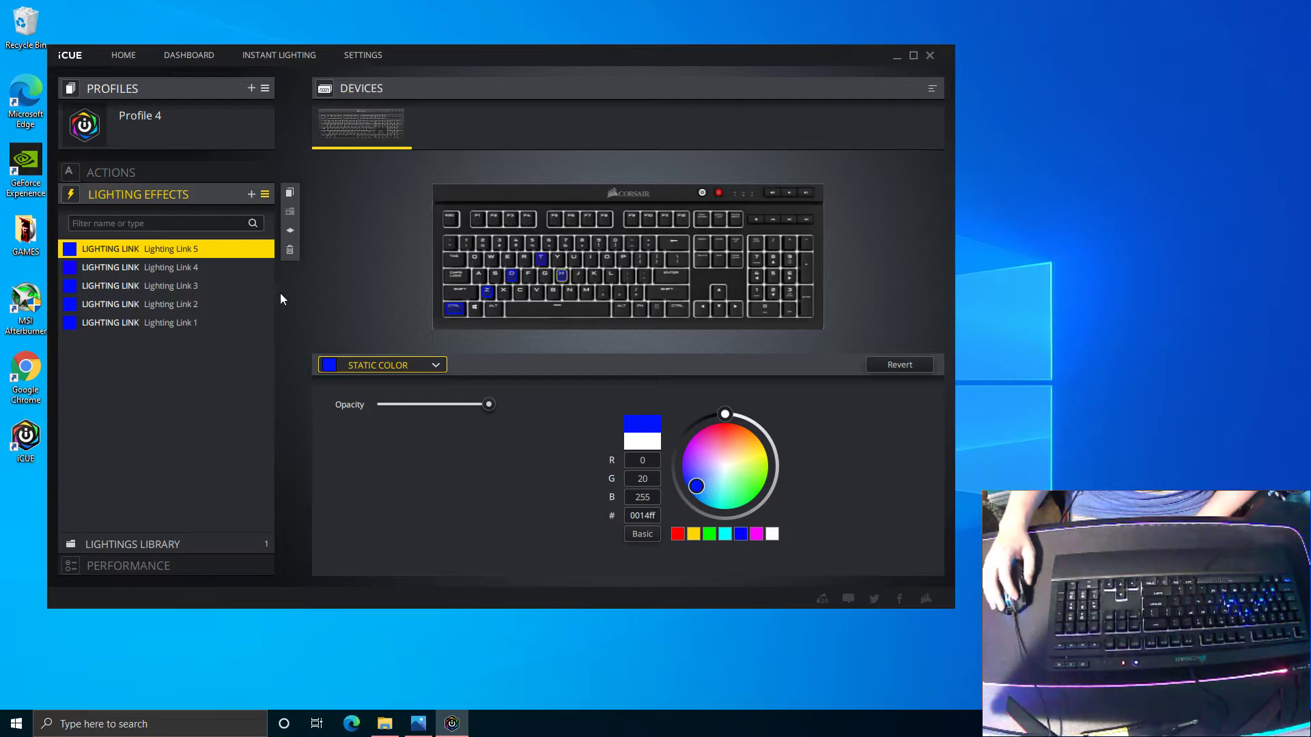
Add Lighting Link 6 as a blue static colour lighting only the M key
left_click(252, 195)
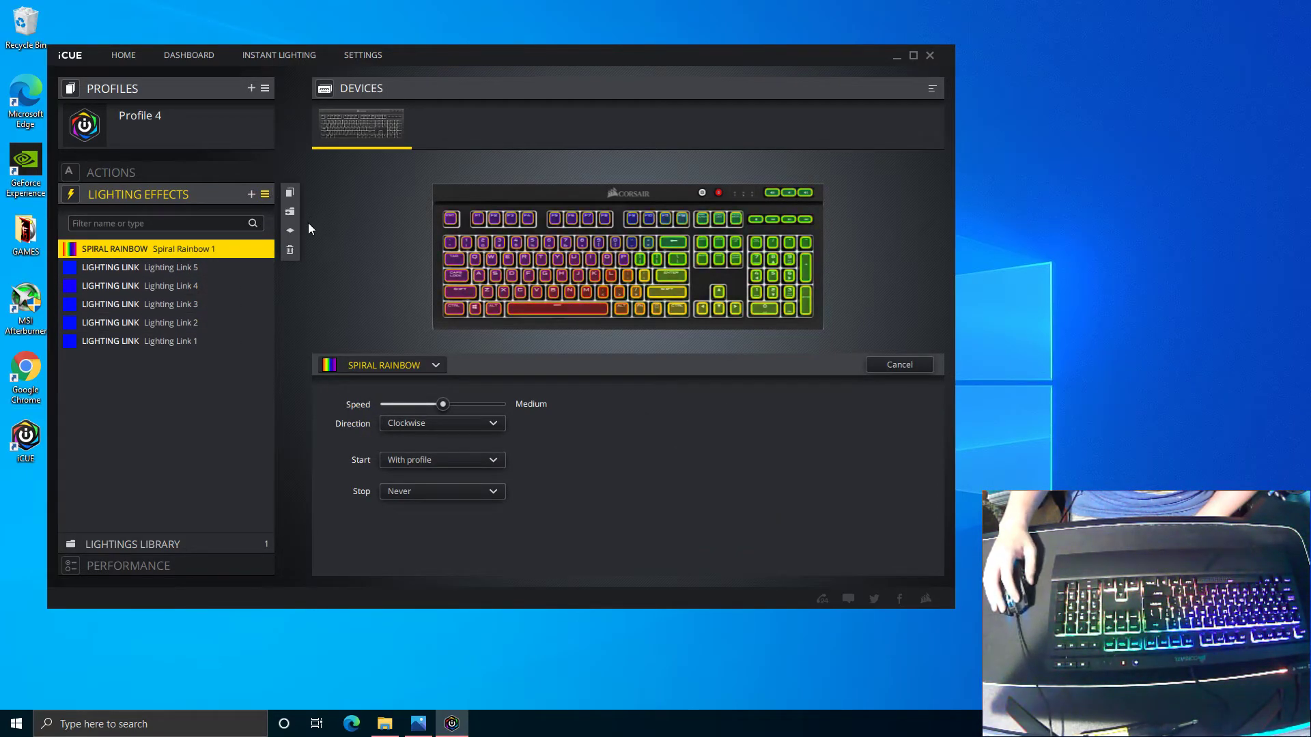
left_click(396, 363)
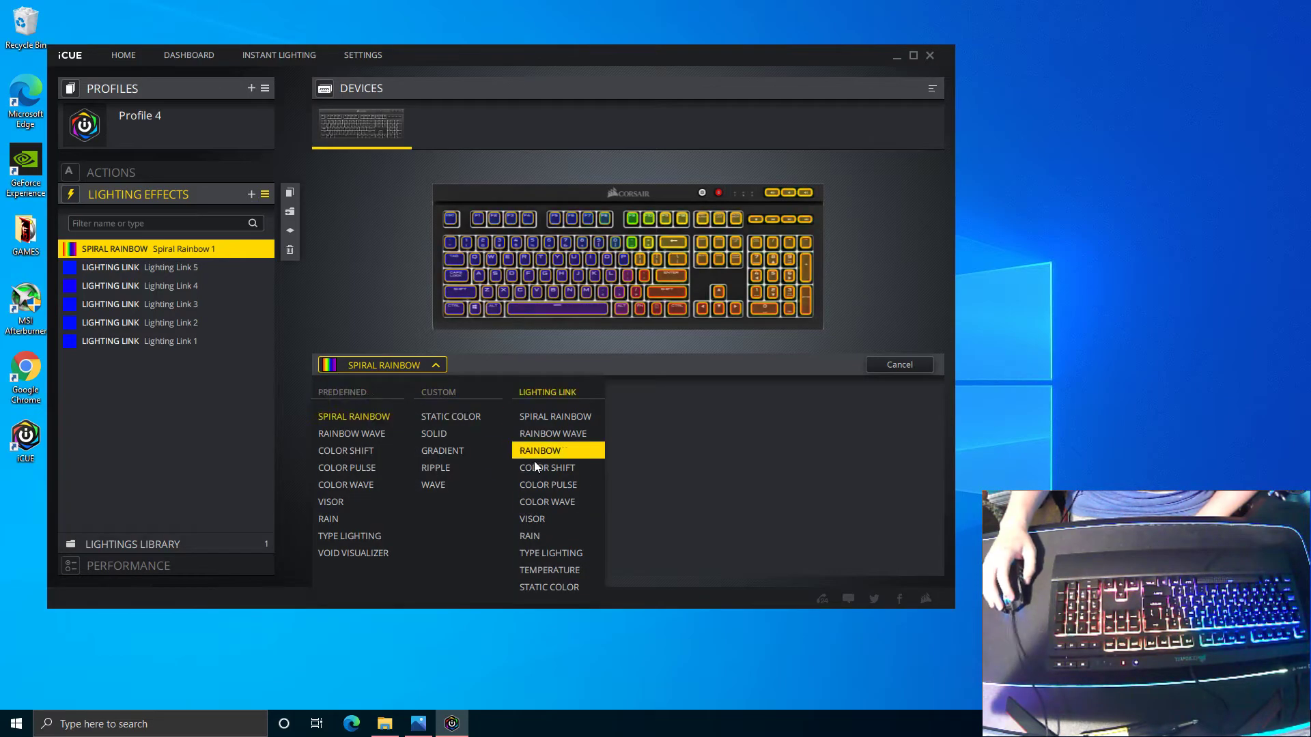
left_click(554, 587)
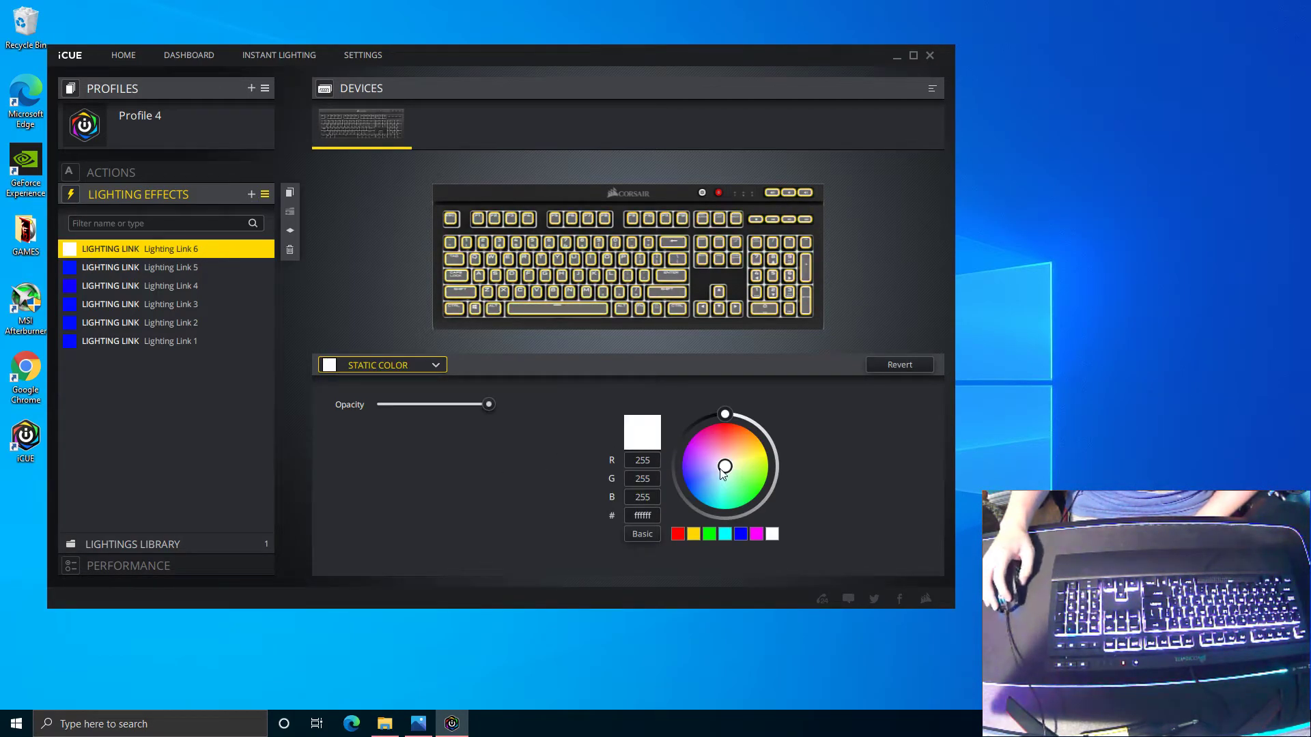
left_click_drag(725, 473, 697, 486)
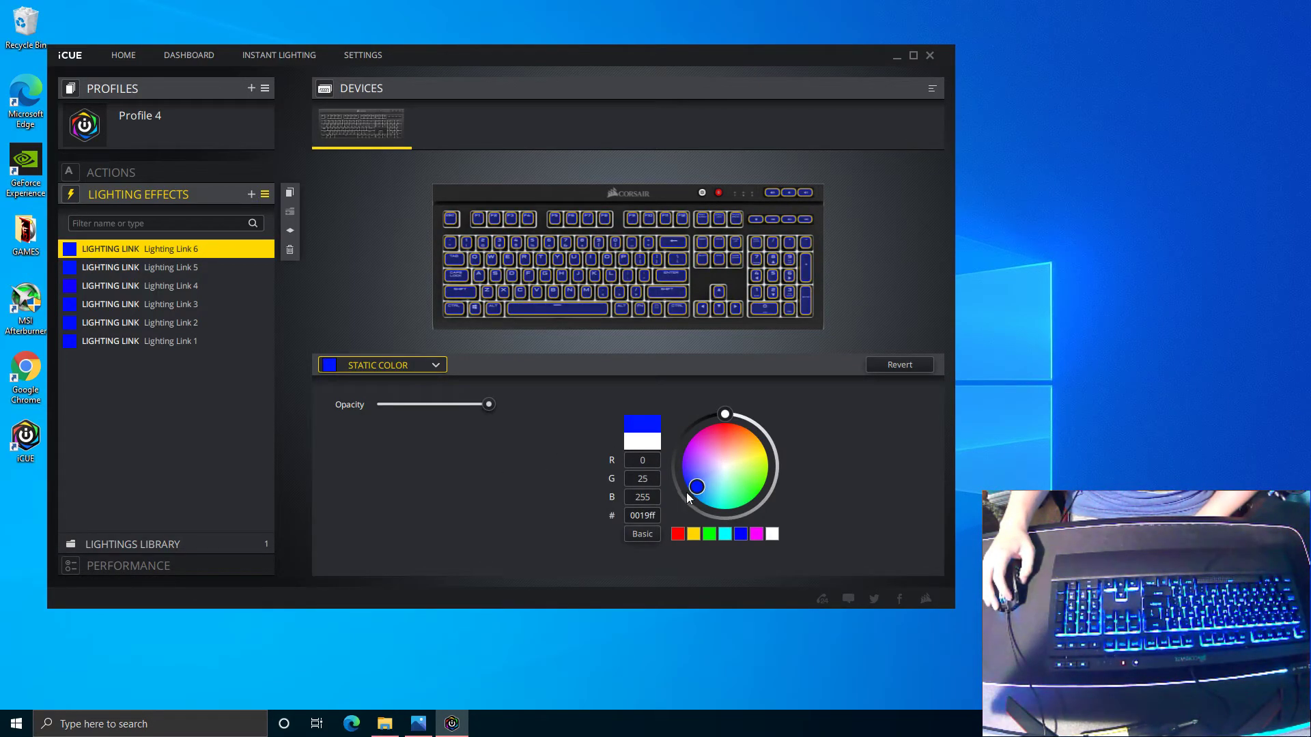
left_click(584, 293)
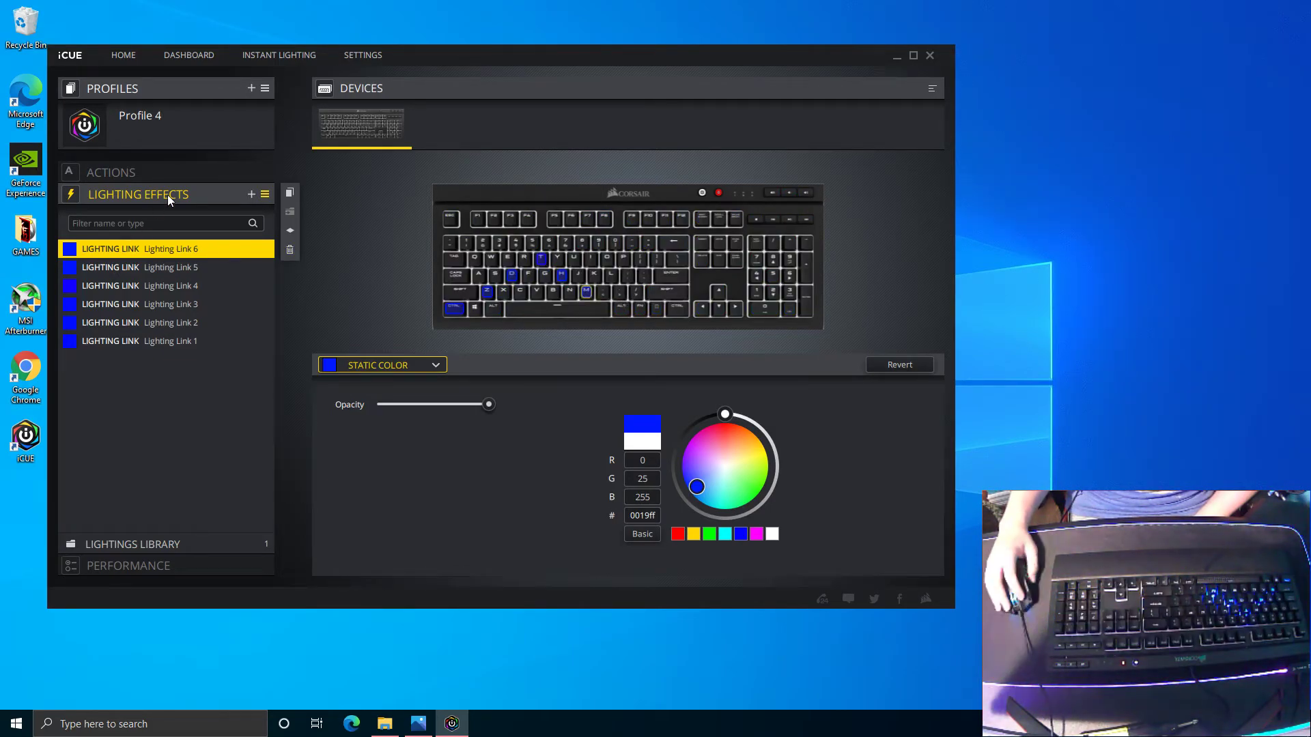
Add Lighting Link 7 in blue (33, 0, 255) on one more key
left_click(251, 194)
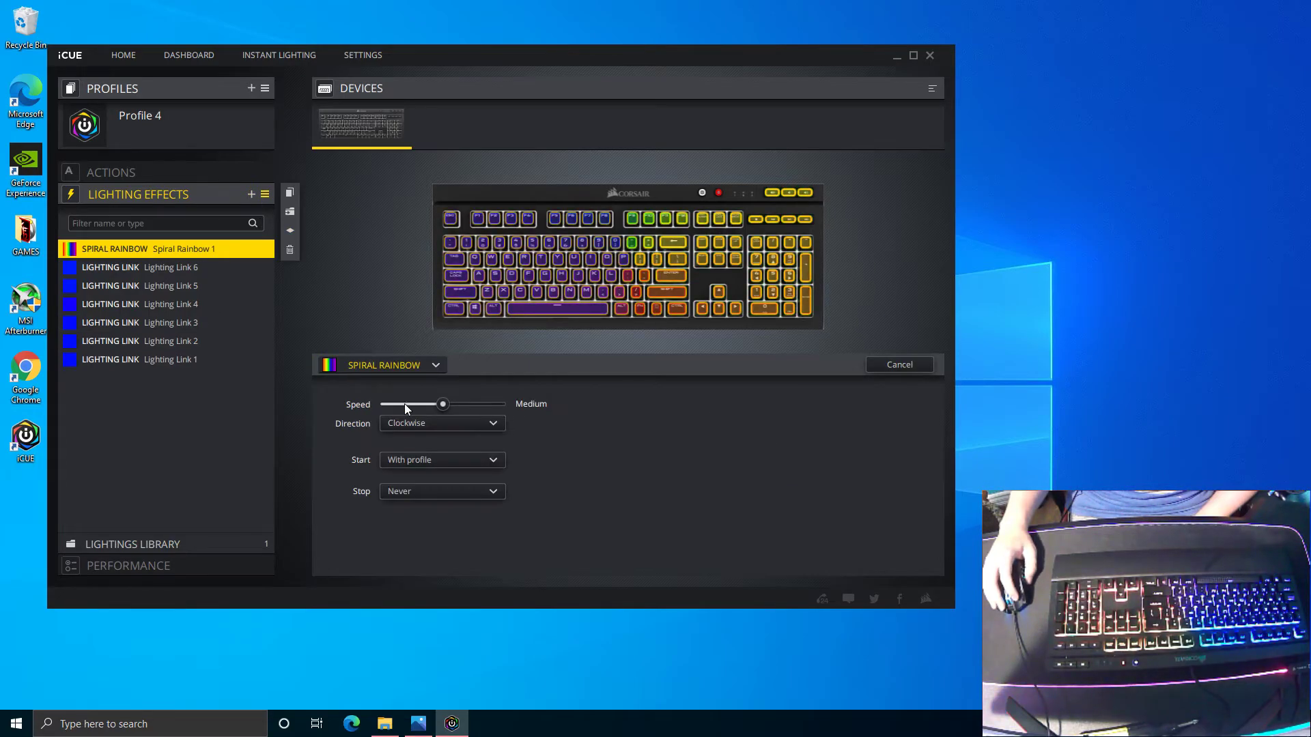
left_click(392, 365)
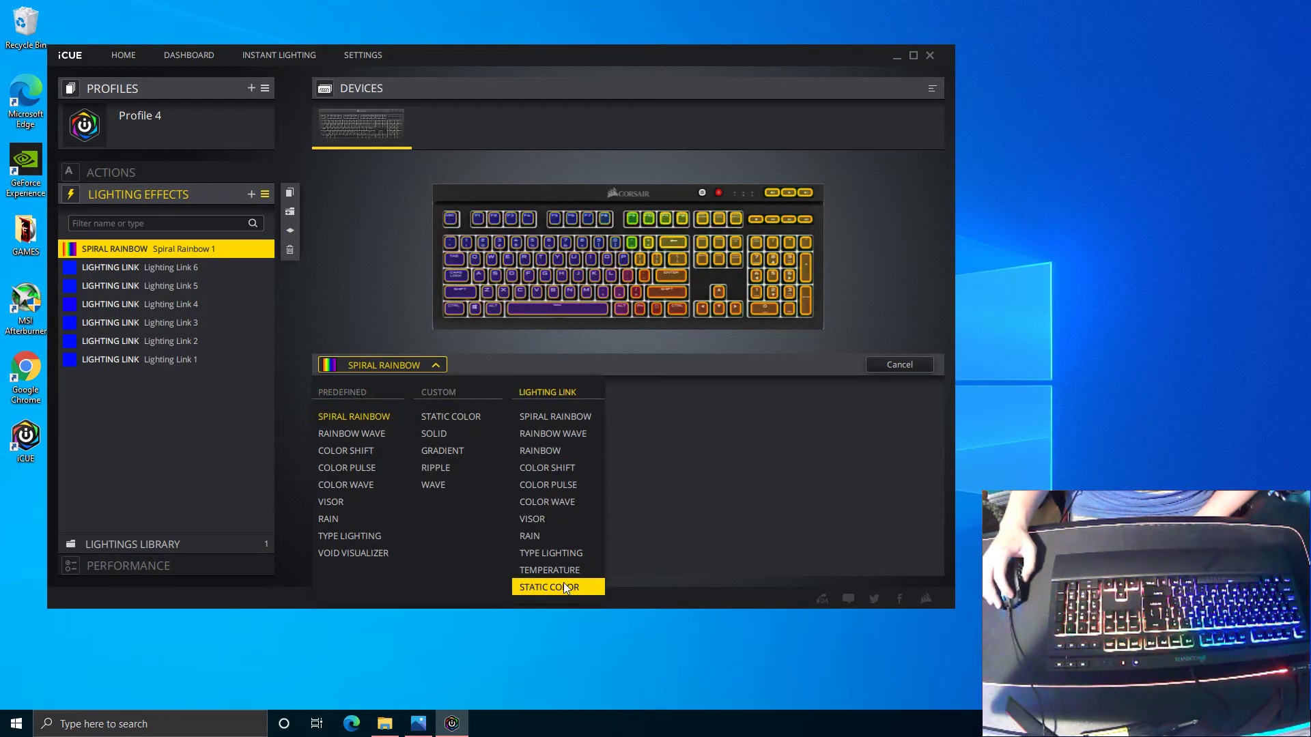
left_click(550, 664)
left_click_drag(727, 469, 692, 479)
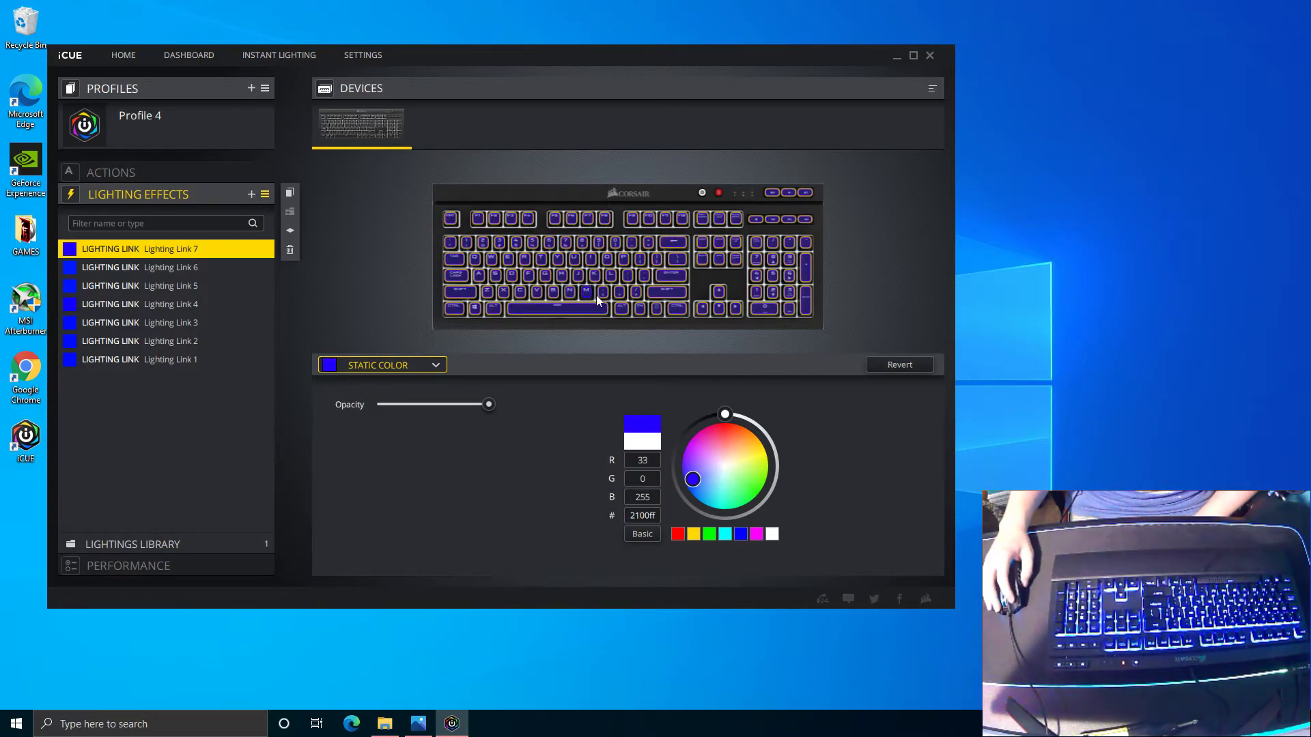
left_click(621, 308)
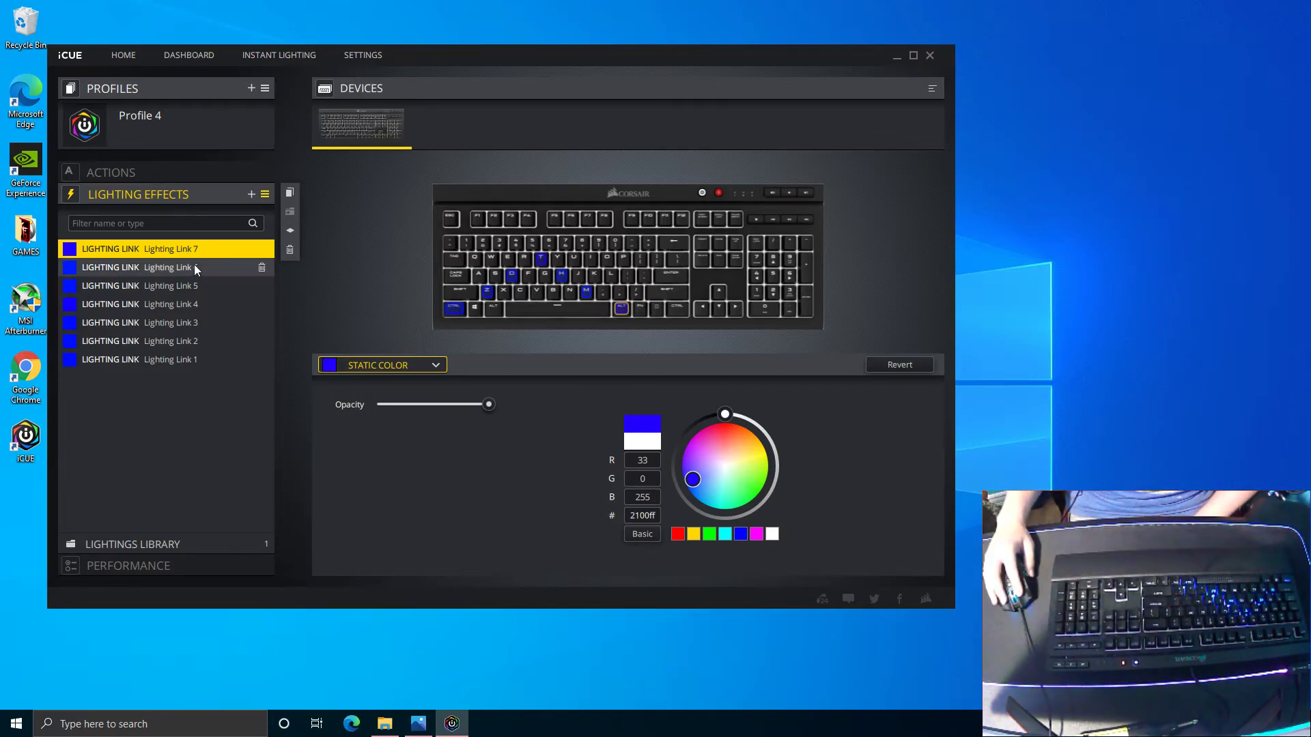
Add a new effect below the seven Lighting Links and make it a Predefined Rain
left_click(251, 195)
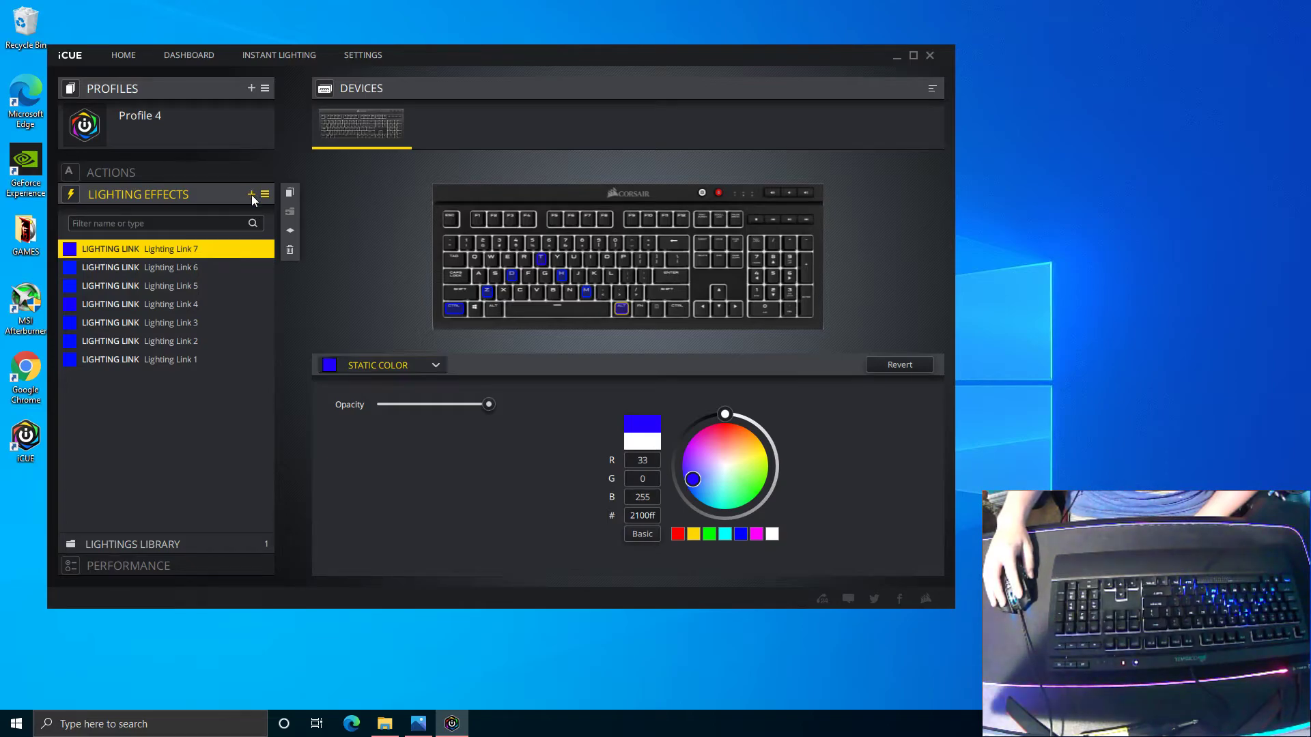
left_click_drag(206, 243, 187, 388)
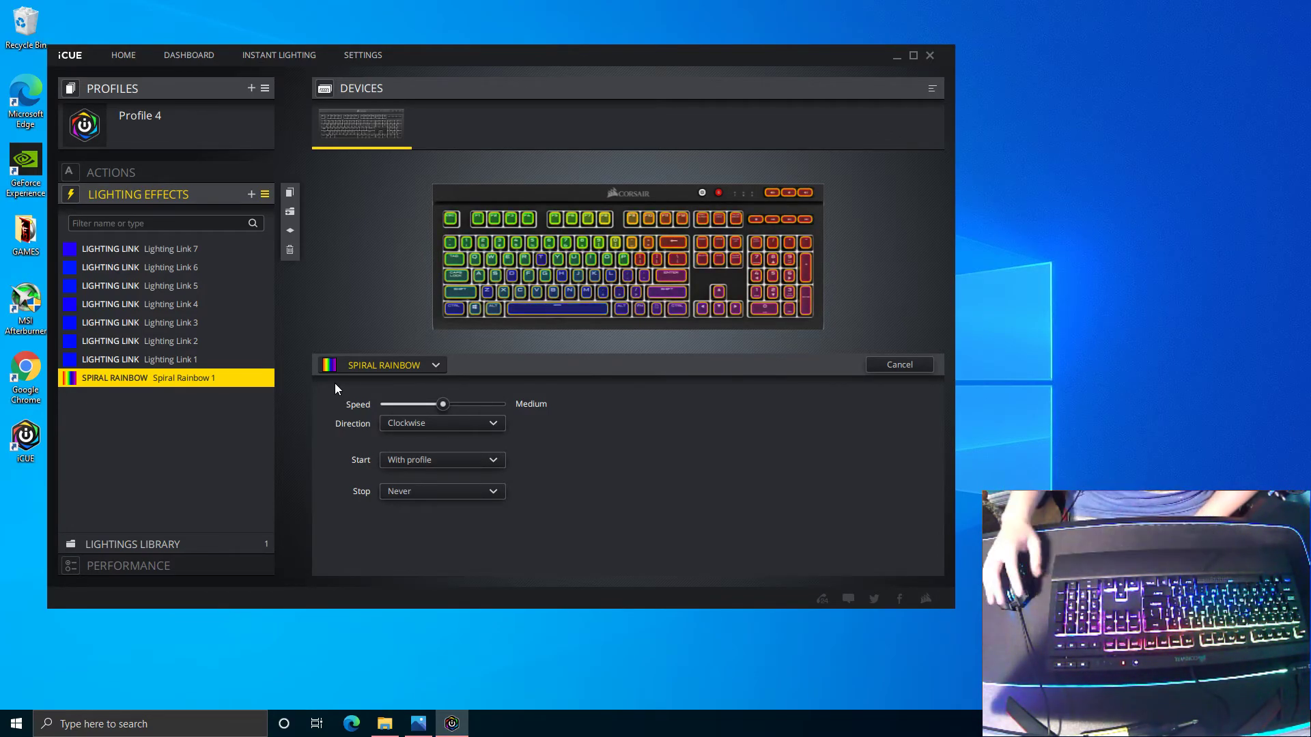
left_click(362, 364)
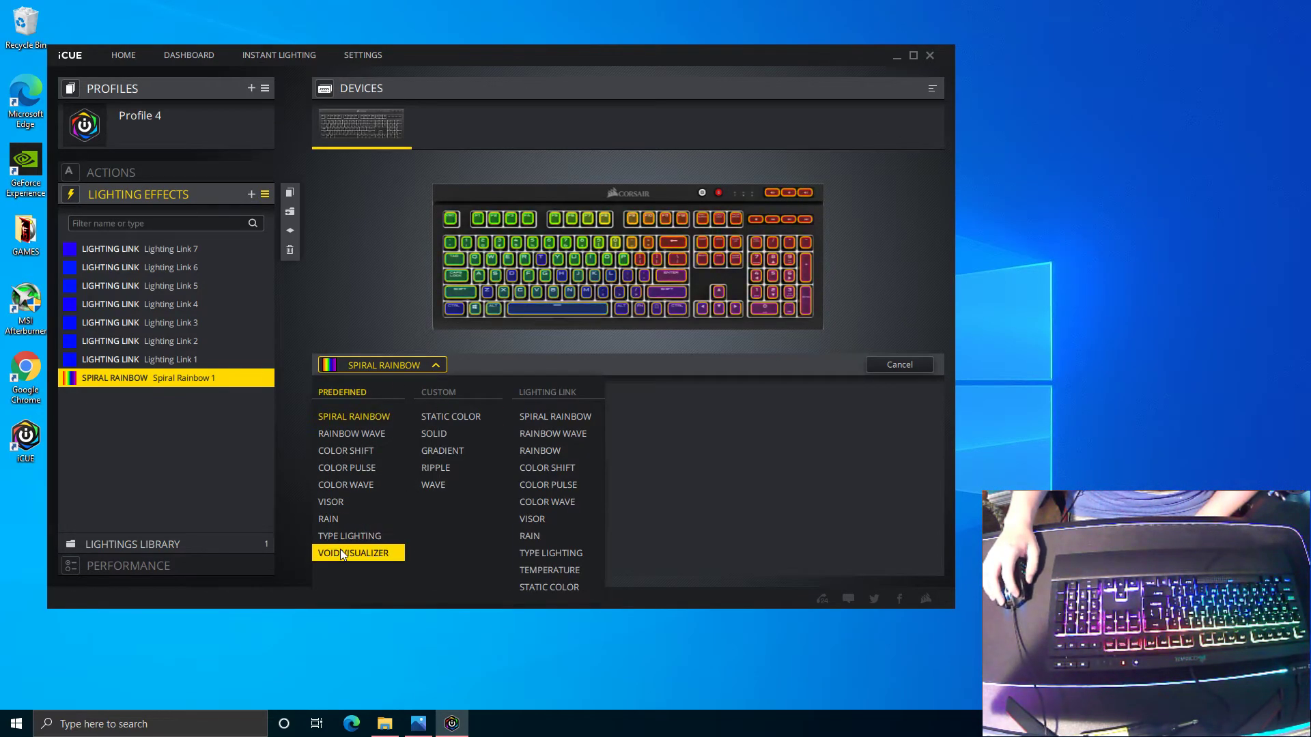
left_click(329, 519)
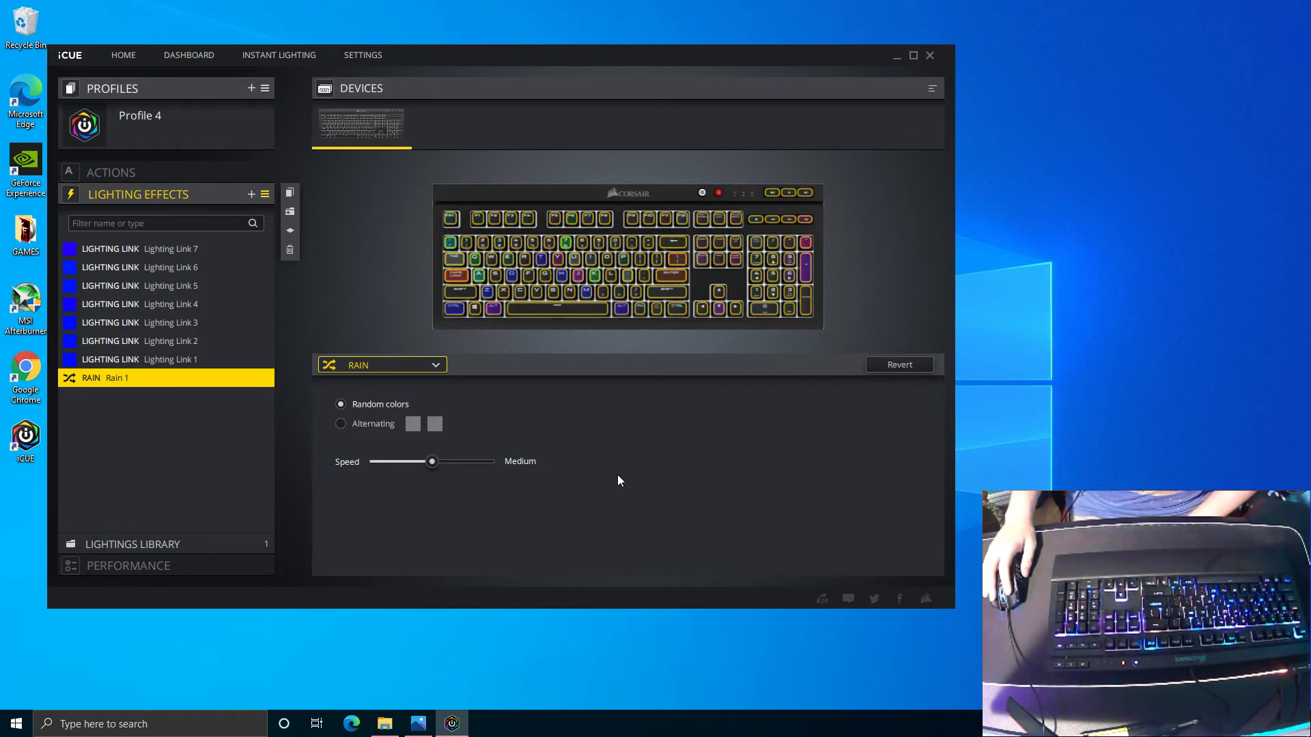
Delete all seven blue Lighting Link layers
left_click(262, 360)
left_click(261, 359)
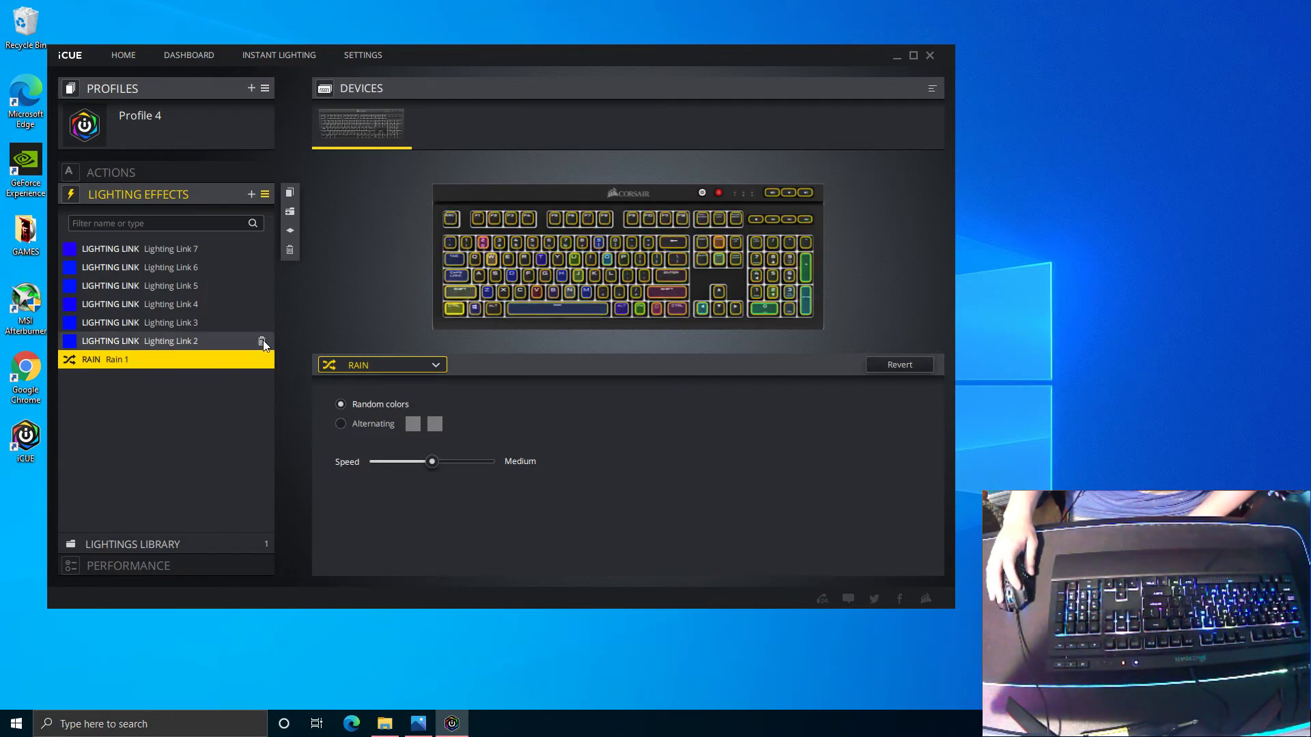
left_click(264, 340)
left_click(261, 323)
left_click(262, 305)
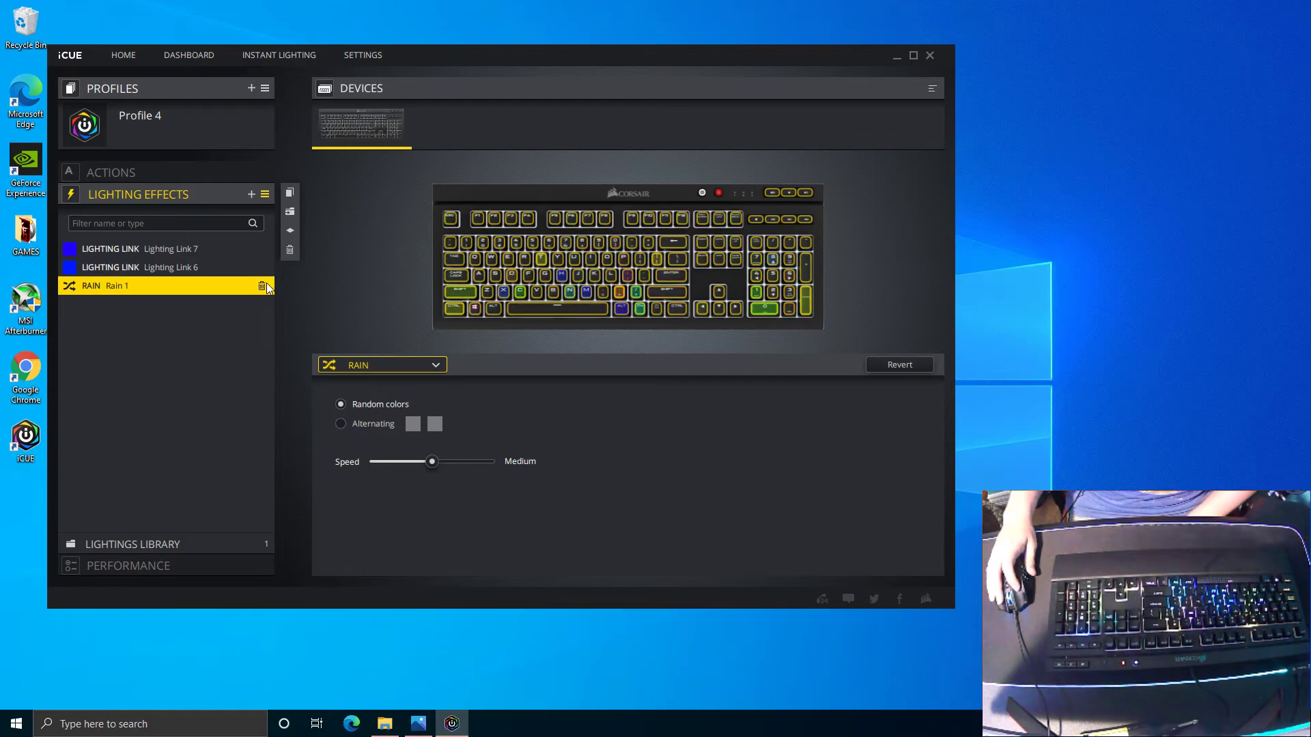
left_click(266, 285)
left_click(264, 267)
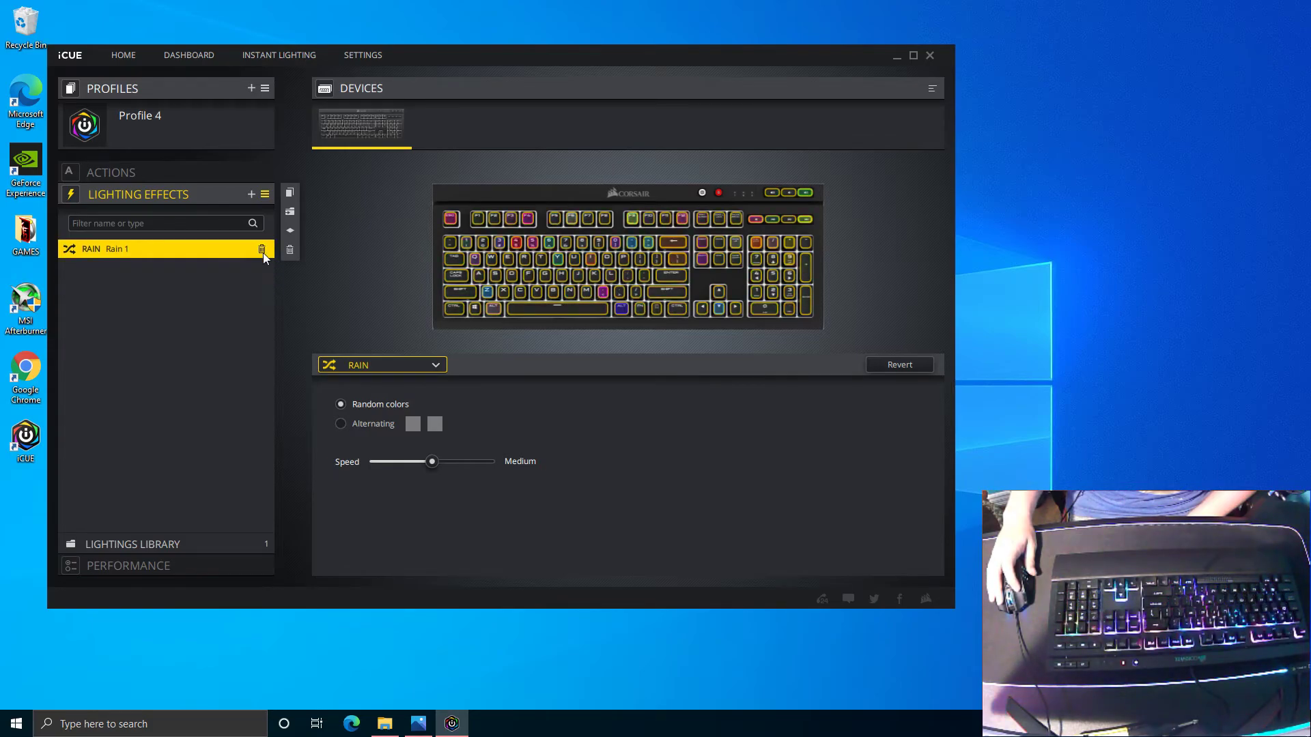
Change the remaining effect to a white (255, 255, 255) Static Color
left_click(363, 360)
left_click(345, 556)
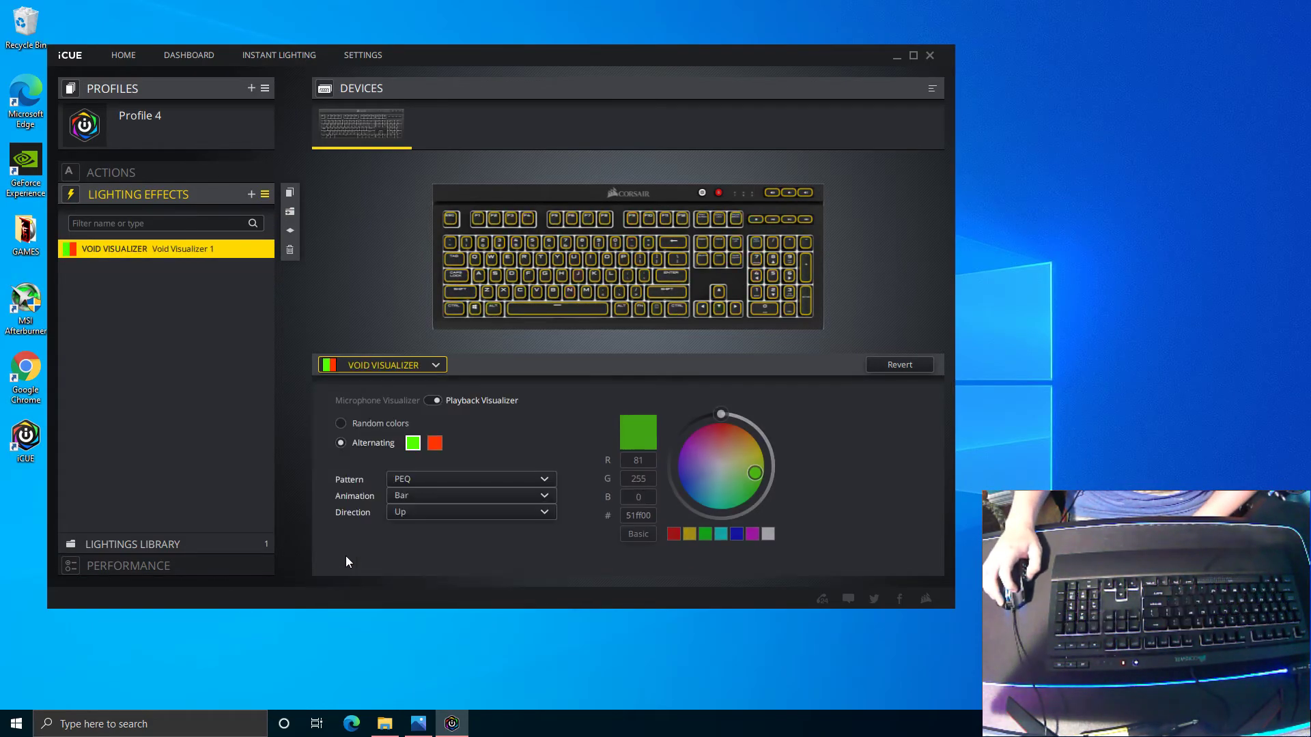
left_click(417, 366)
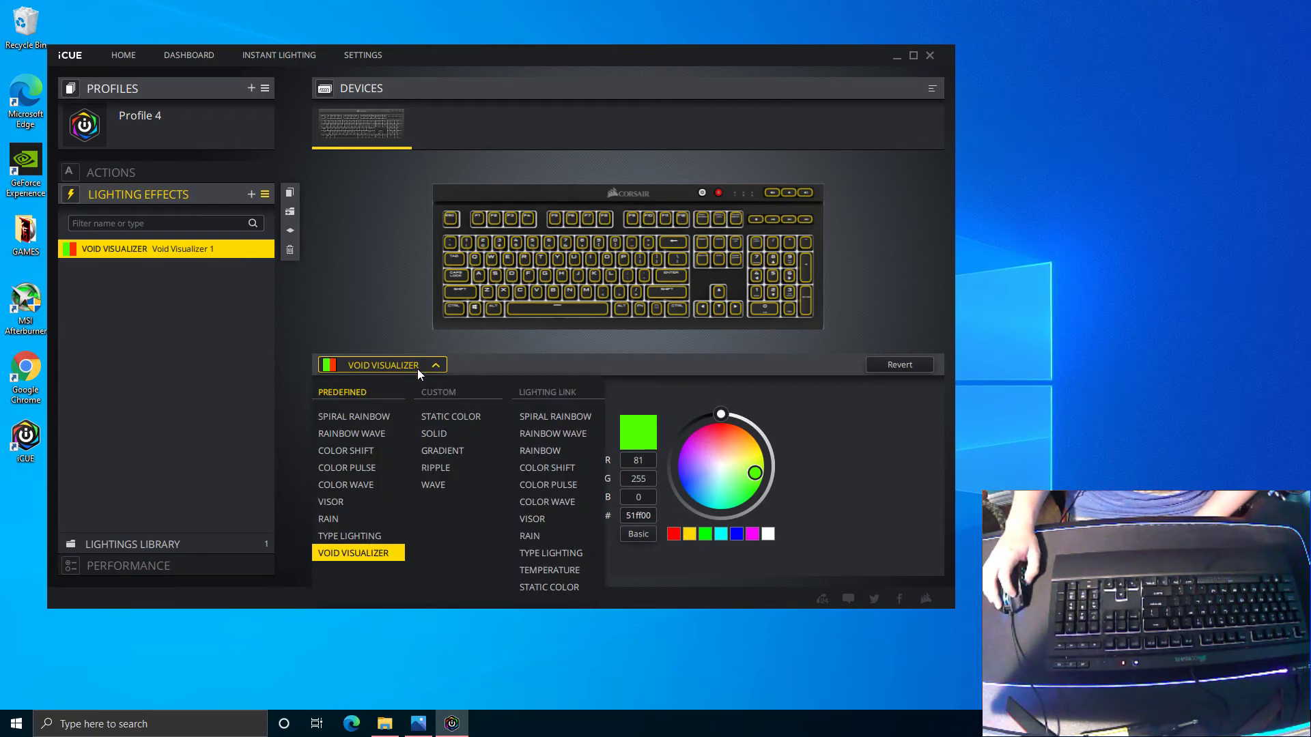
left_click(474, 417)
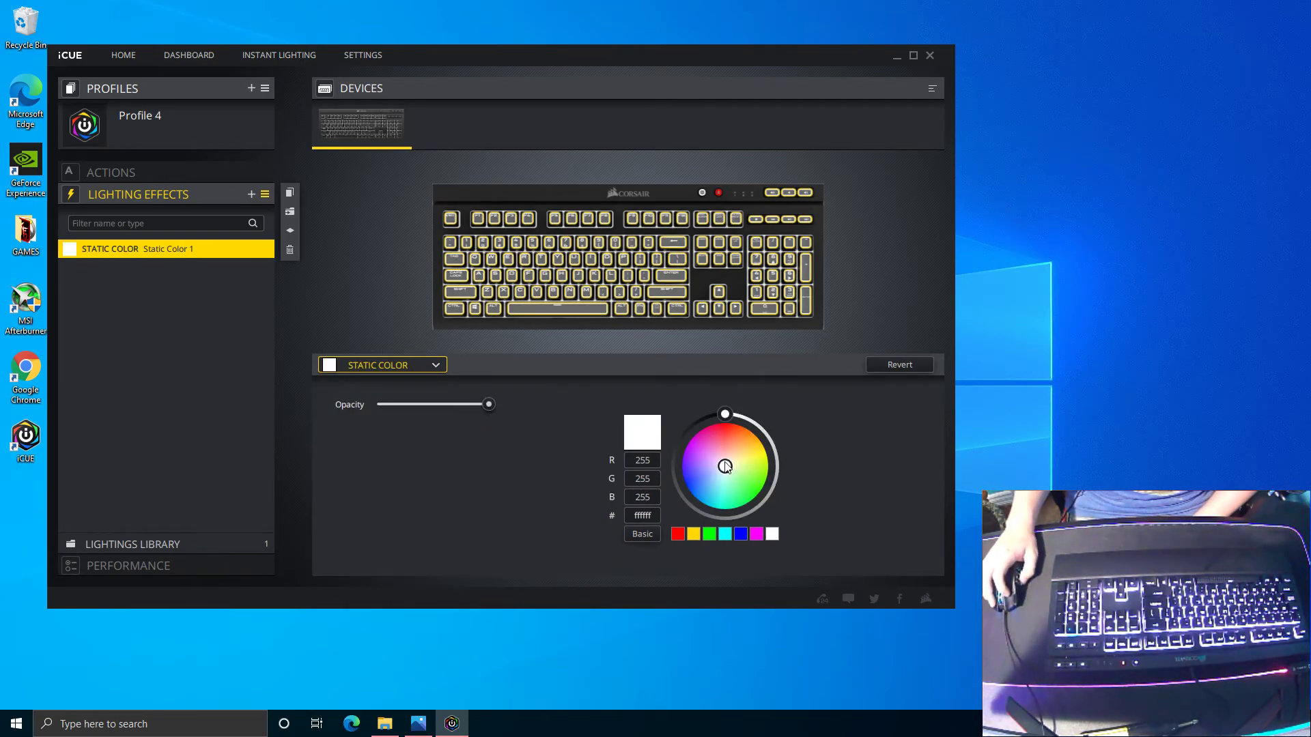
mouse_move(725, 467)
left_mouse_down()
mouse_move(678, 476)
mouse_move(757, 435)
mouse_move(717, 456)
mouse_move(739, 500)
mouse_move(746, 472)
mouse_move(729, 482)
mouse_move(729, 470)
left_mouse_up()
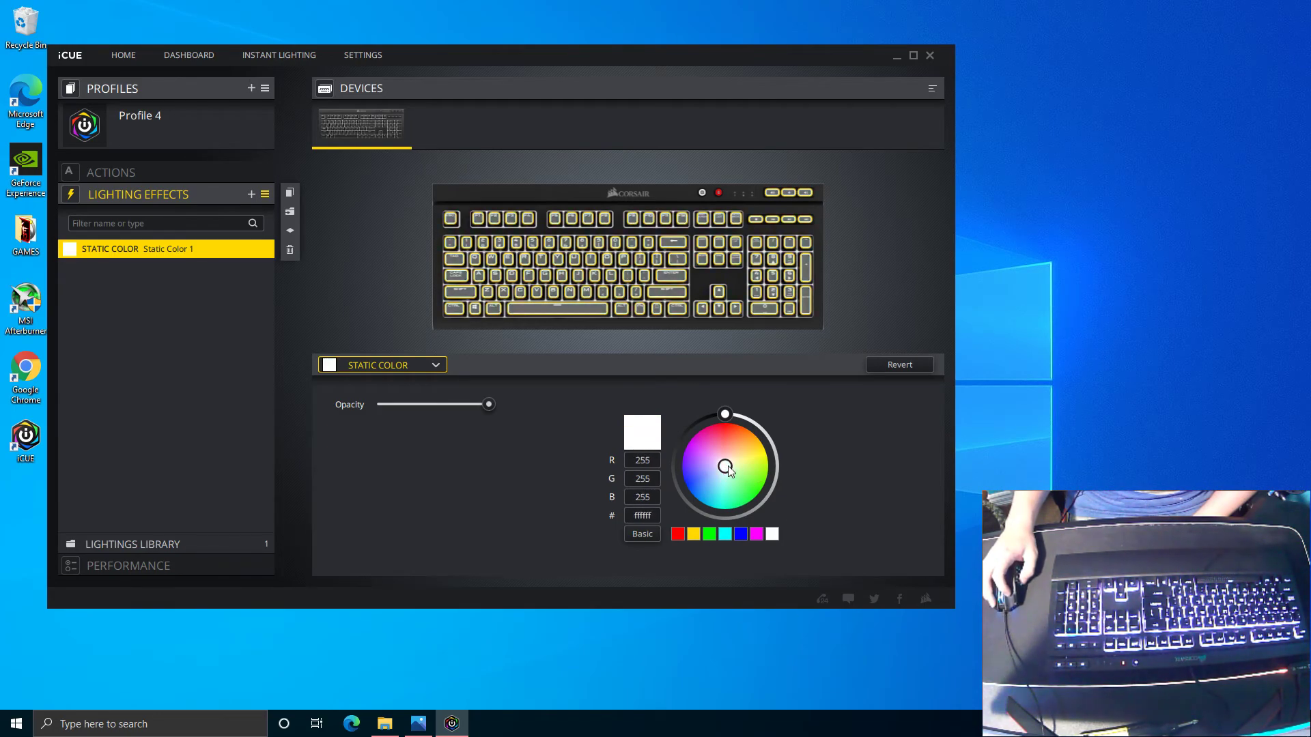
left_click(378, 369)
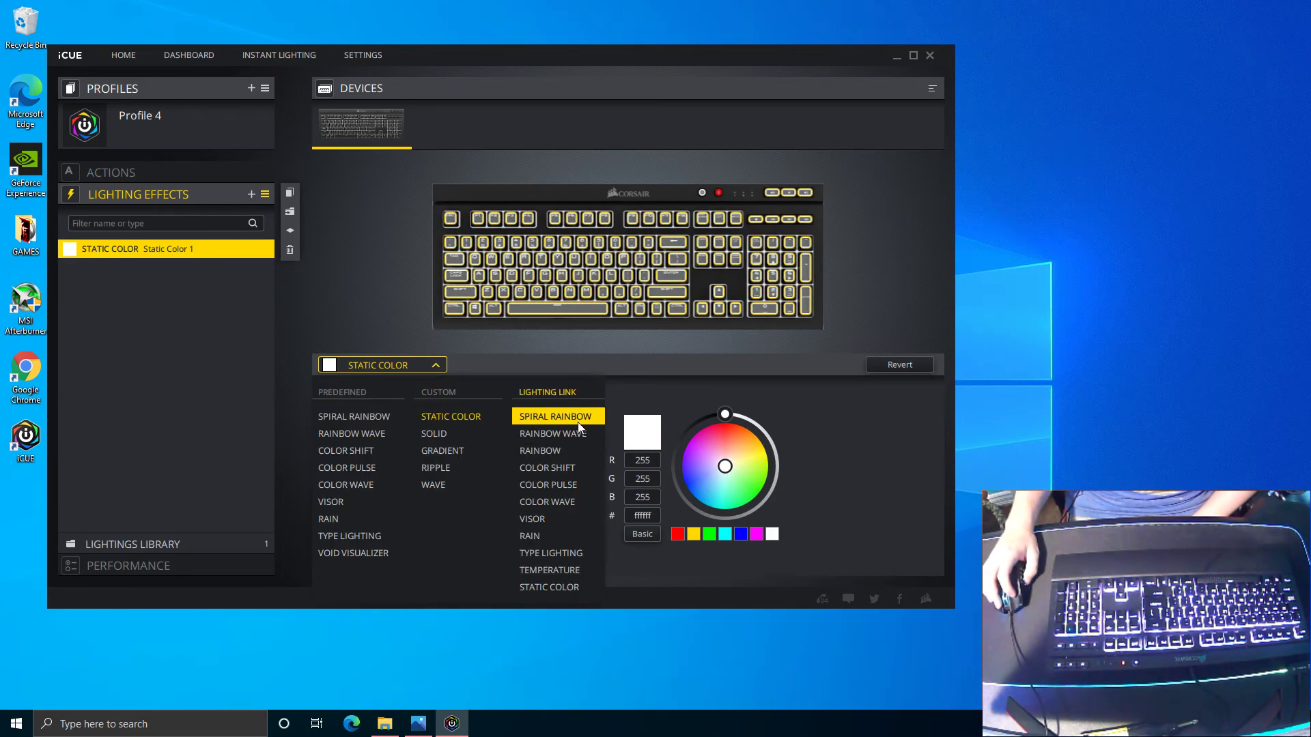
Make the effect a Lighting Link Rain with alternating colours, the second one green
left_click(579, 536)
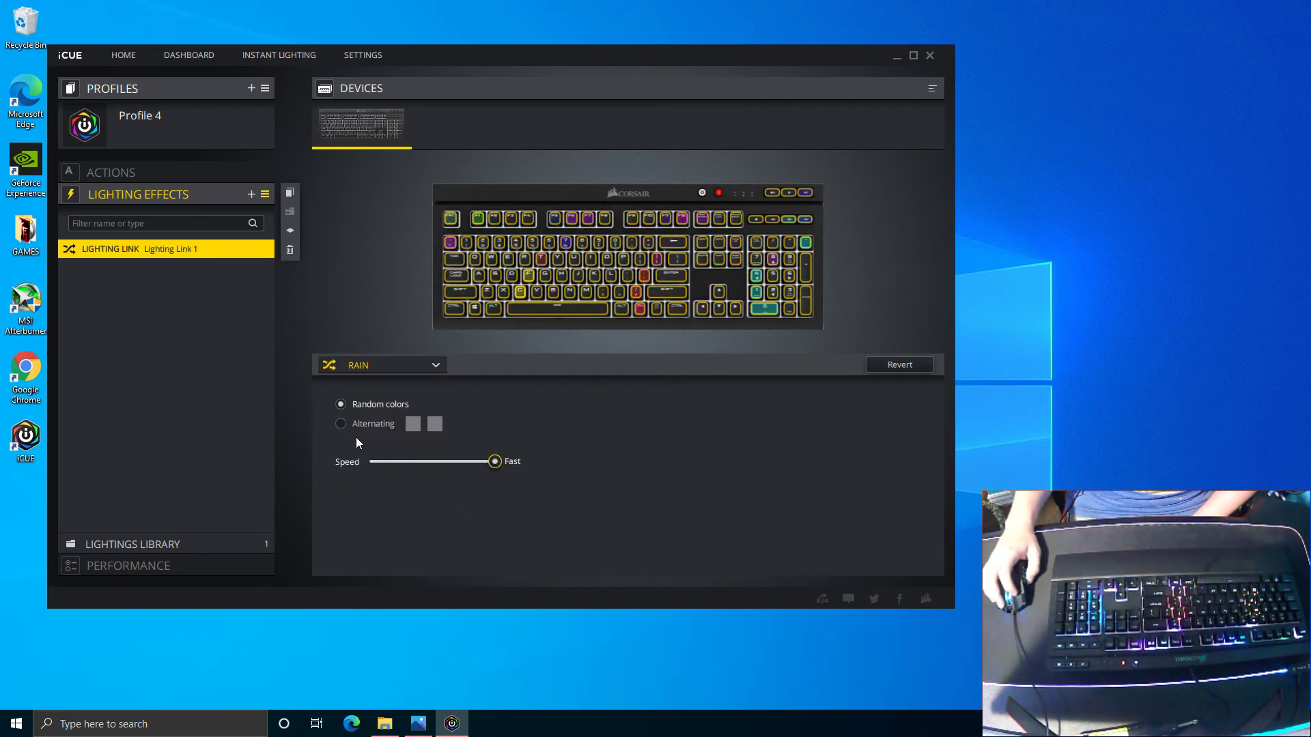
left_click(340, 424)
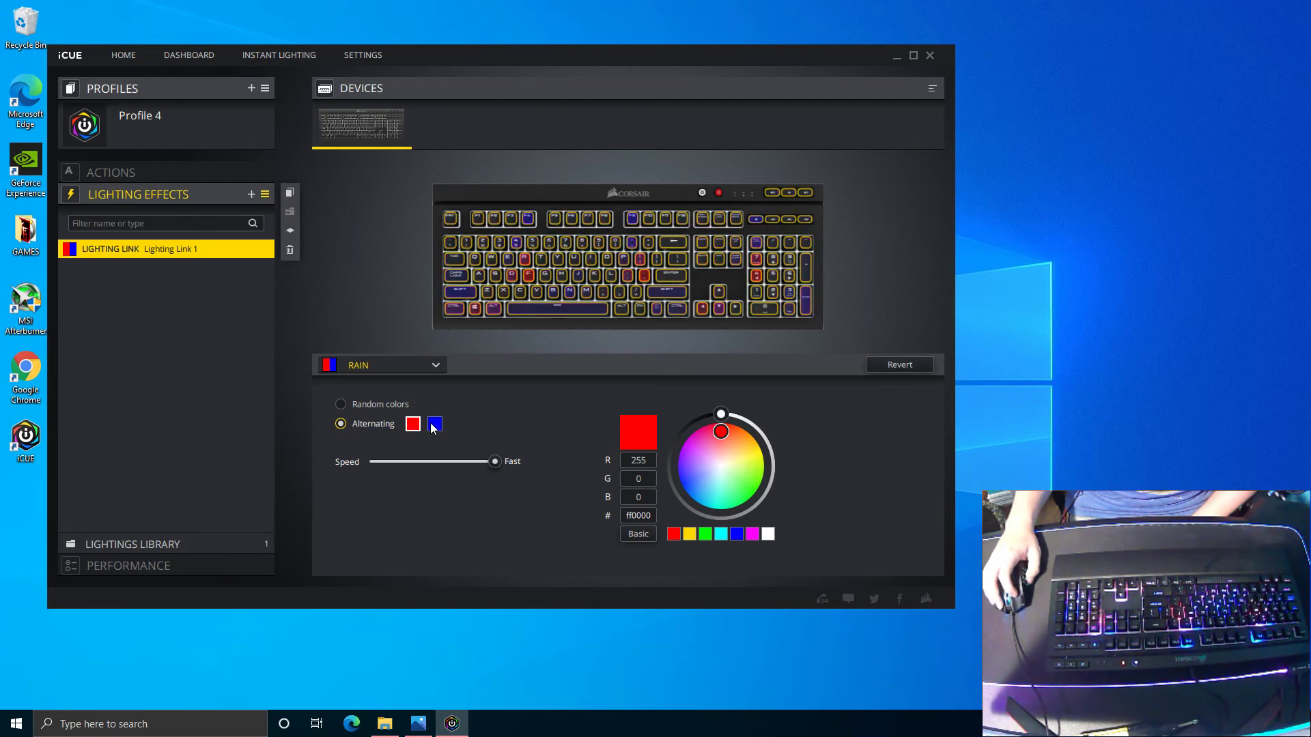
left_click(434, 424)
left_click(710, 498)
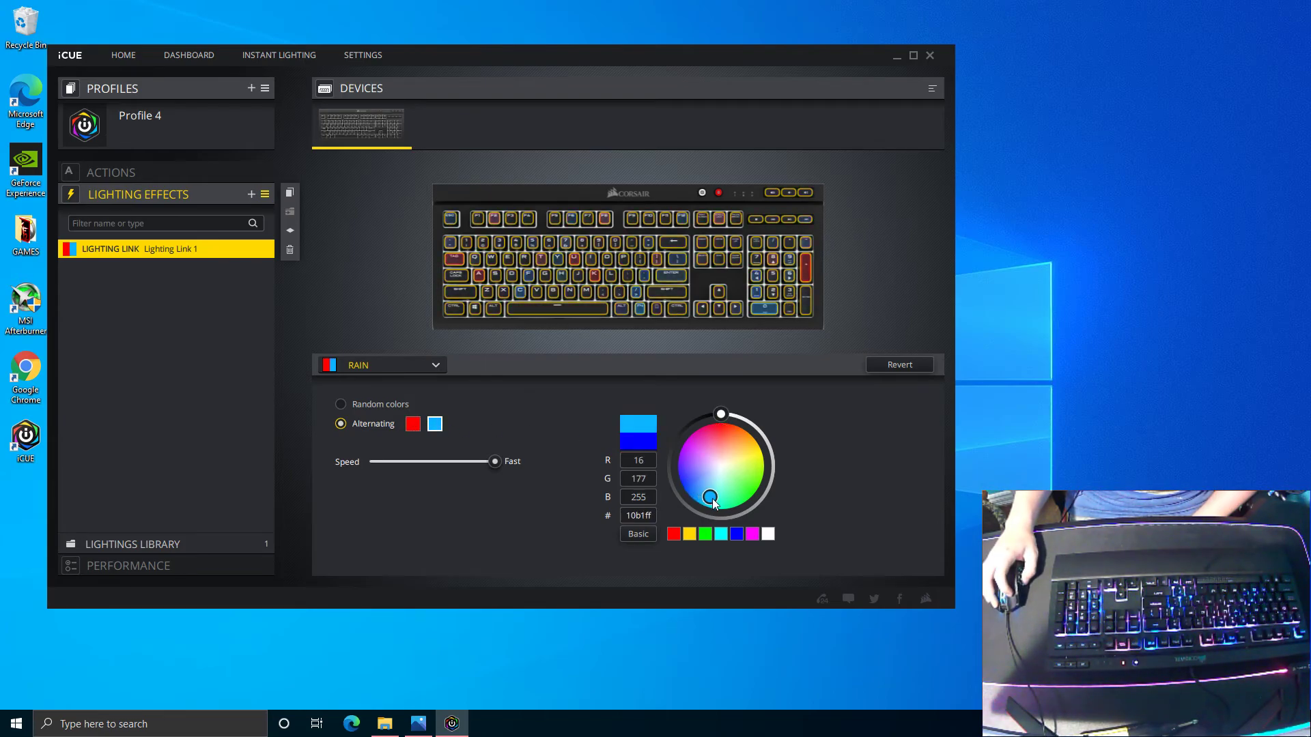
left_click(747, 490)
Set the first alternating colour to yellow (255, 216, 0) using pasted hex values
left_click(412, 424)
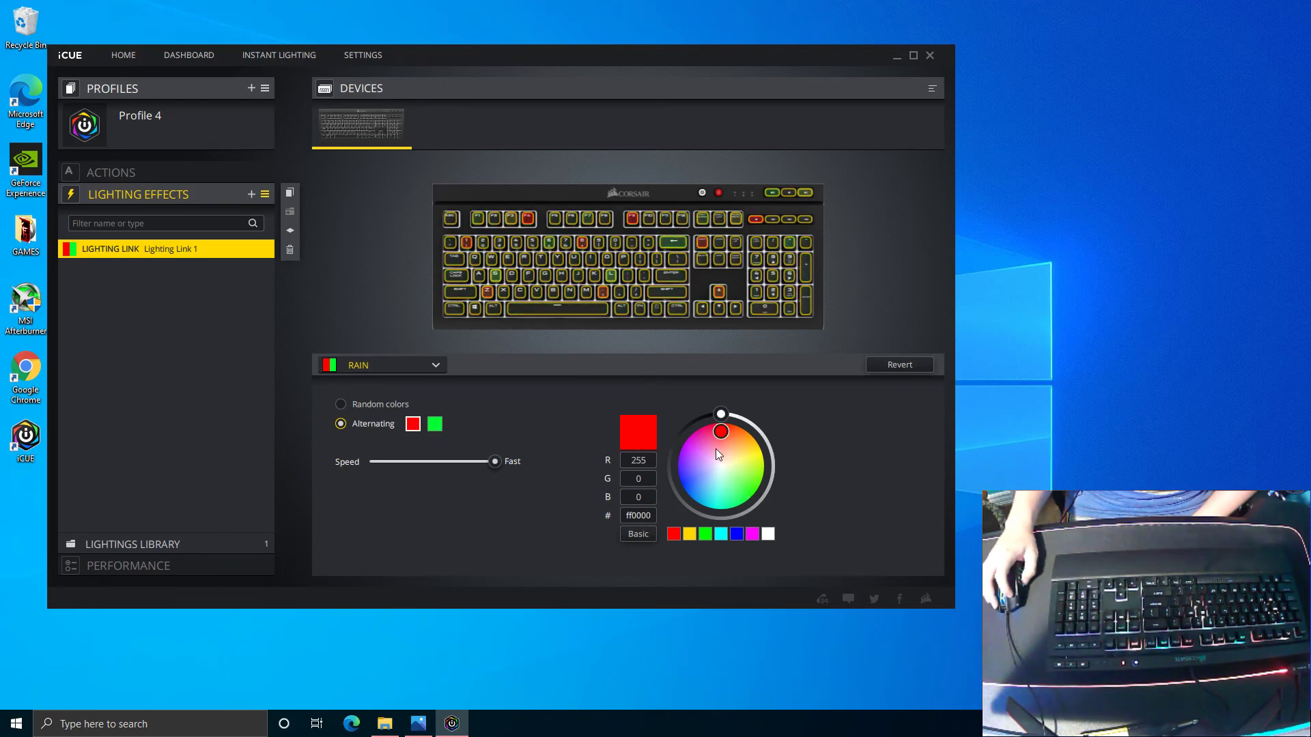
left_click(720, 470)
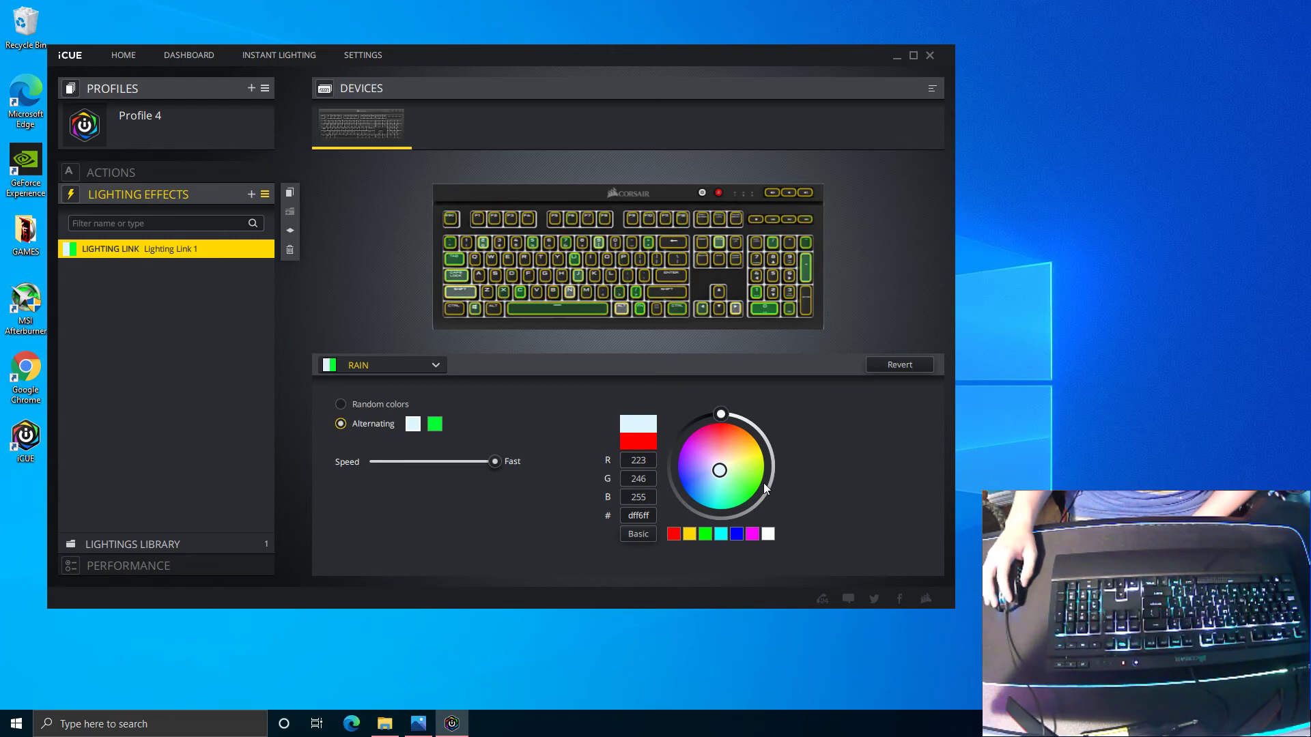
left_click(719, 416)
left_click(632, 517)
type("0089ff")
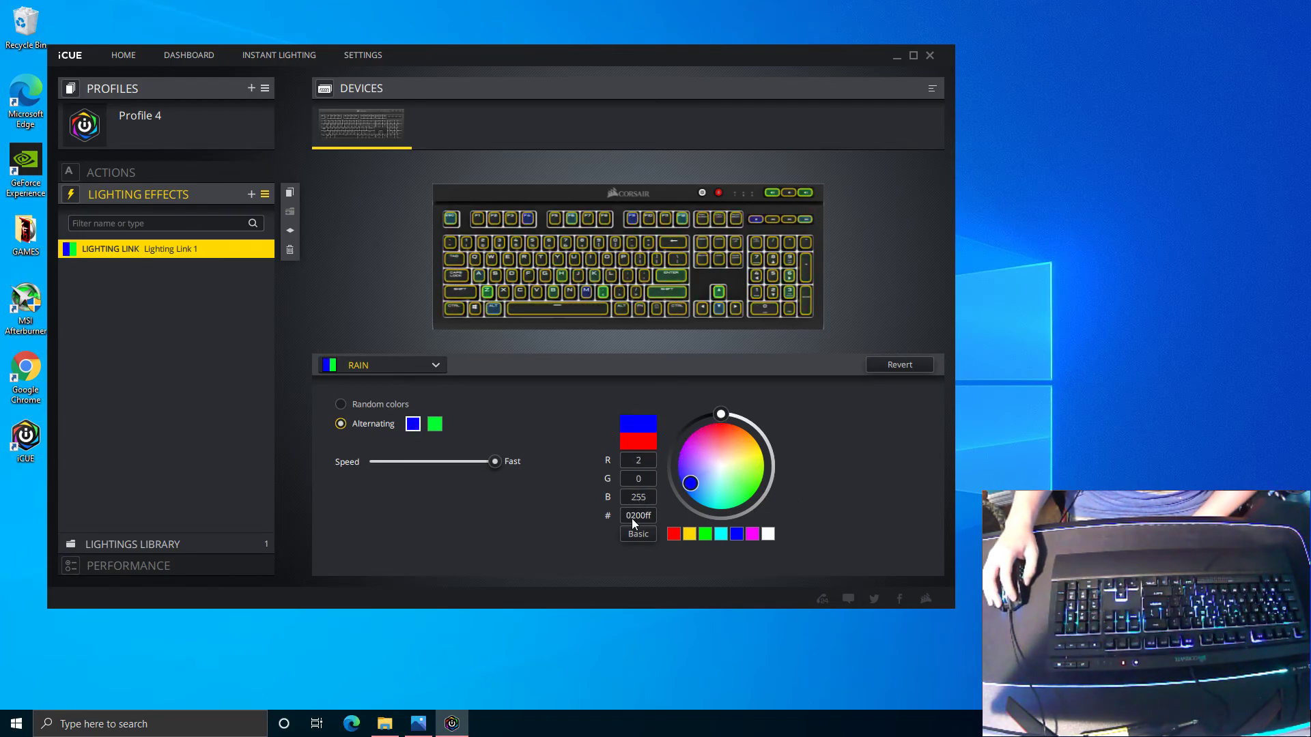
type("5bff00")
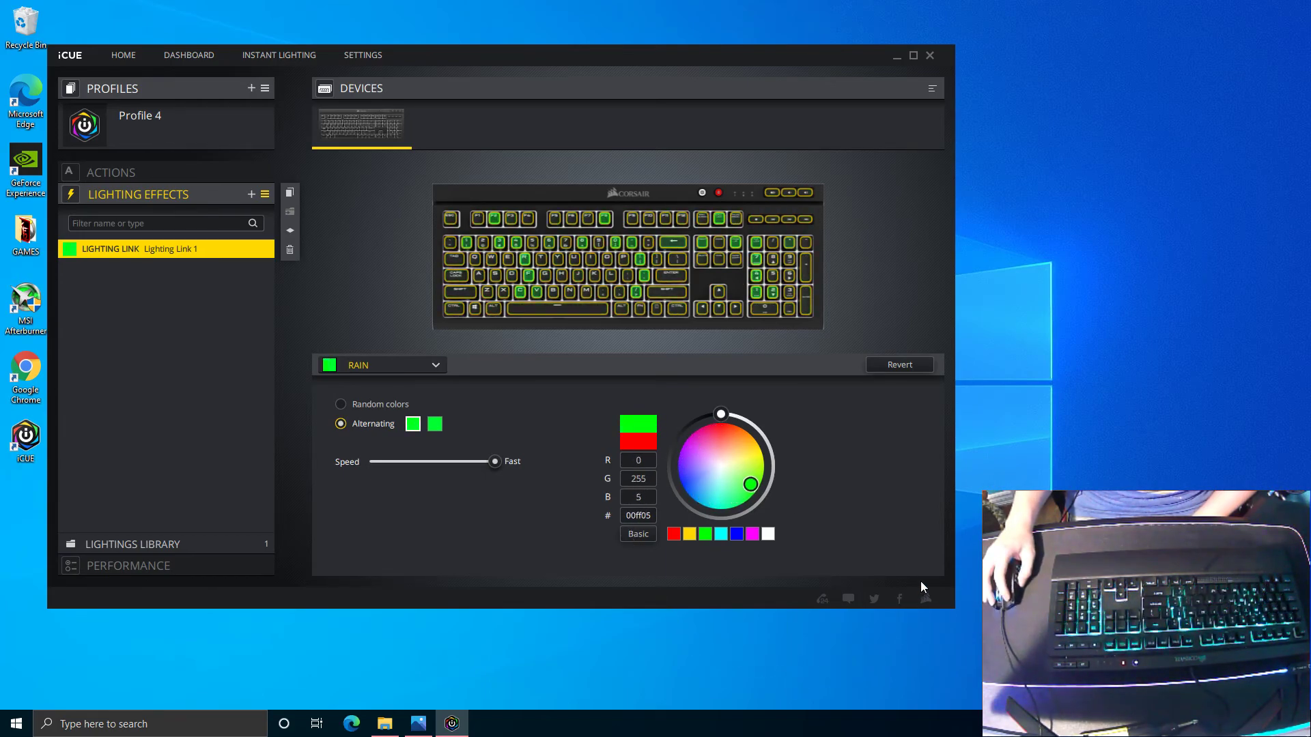
type("ffd800")
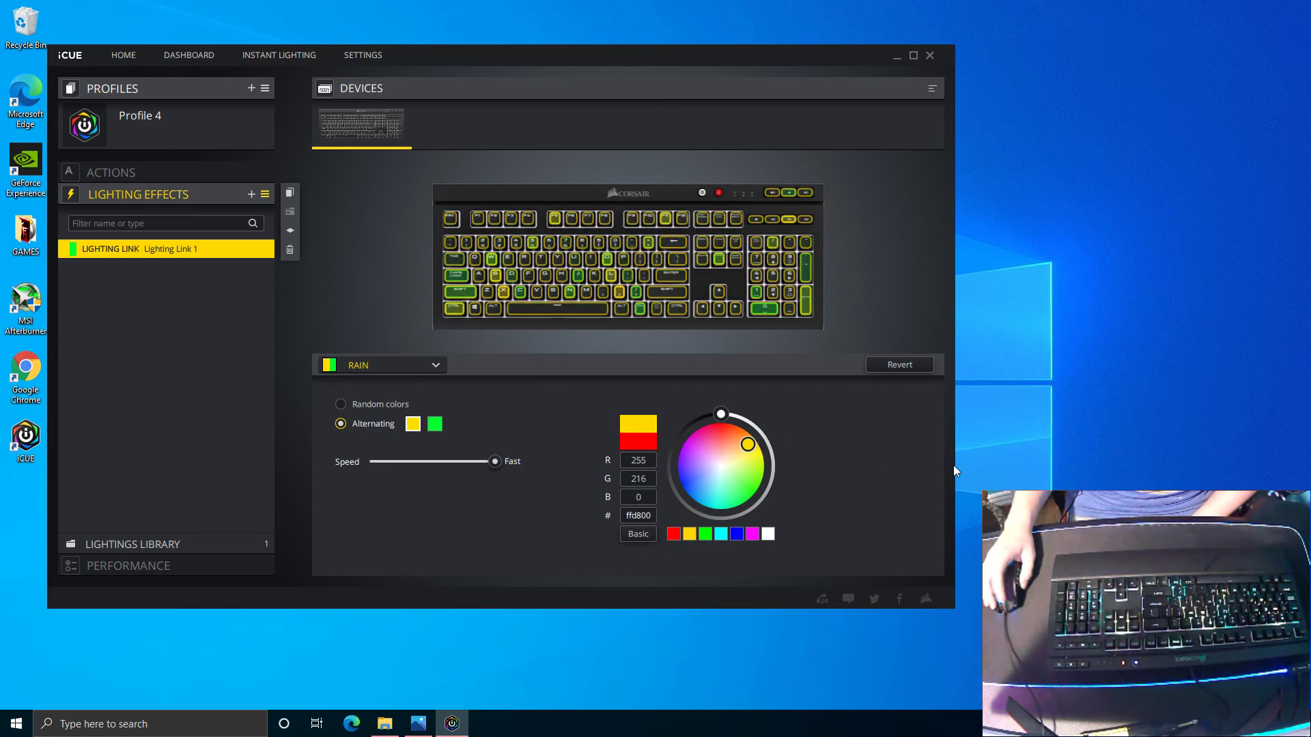
Switch the Rain back to random colours at Slow speed
left_click(342, 403)
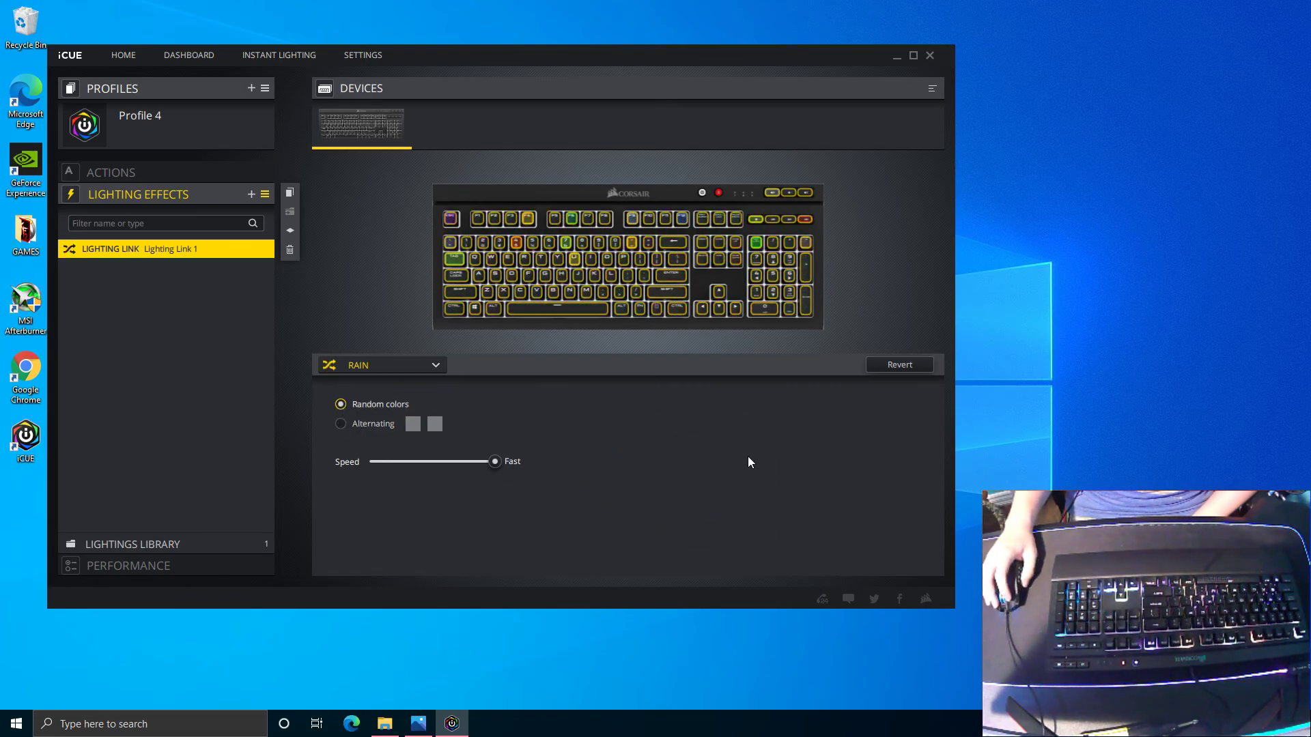
left_click_drag(495, 461, 369, 463)
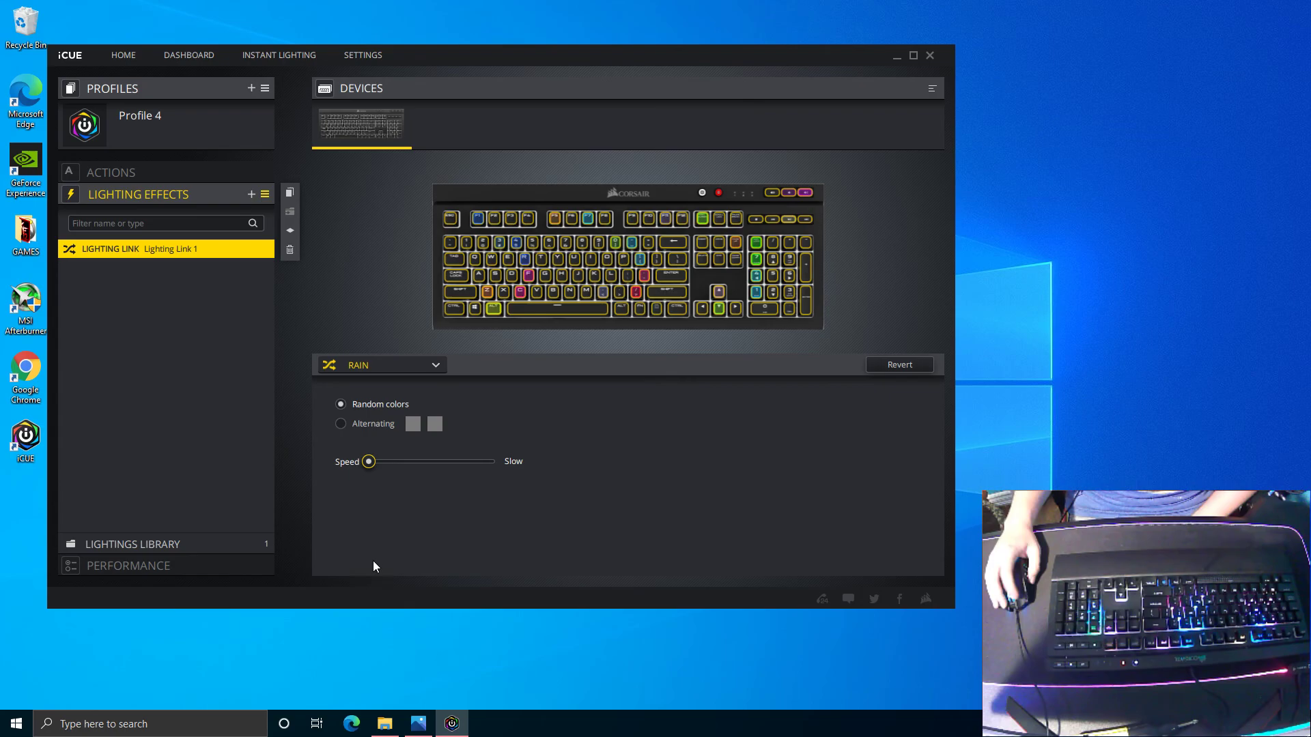